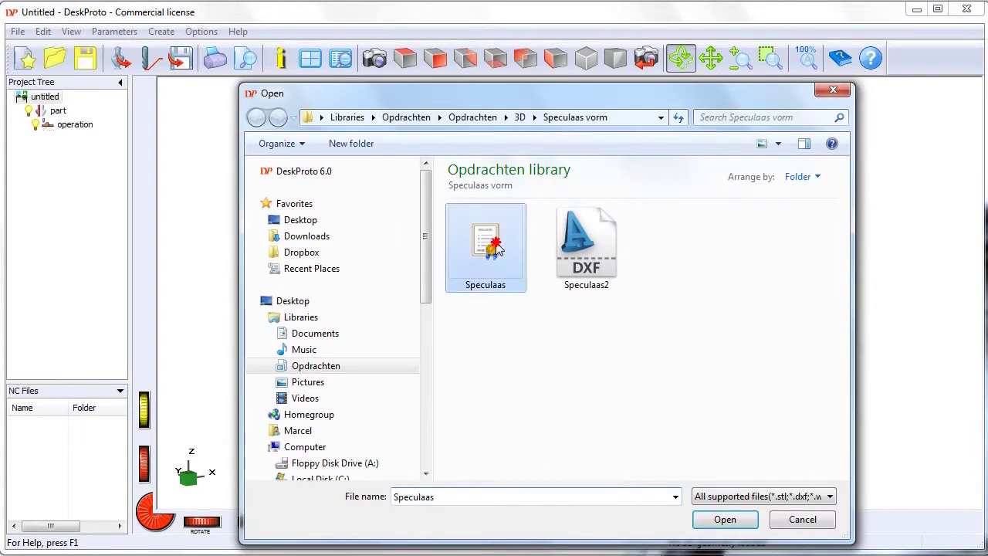
- Load the Speculaas STL geometry from the Speculaas vorm folder into the untitled project
click(720, 524)
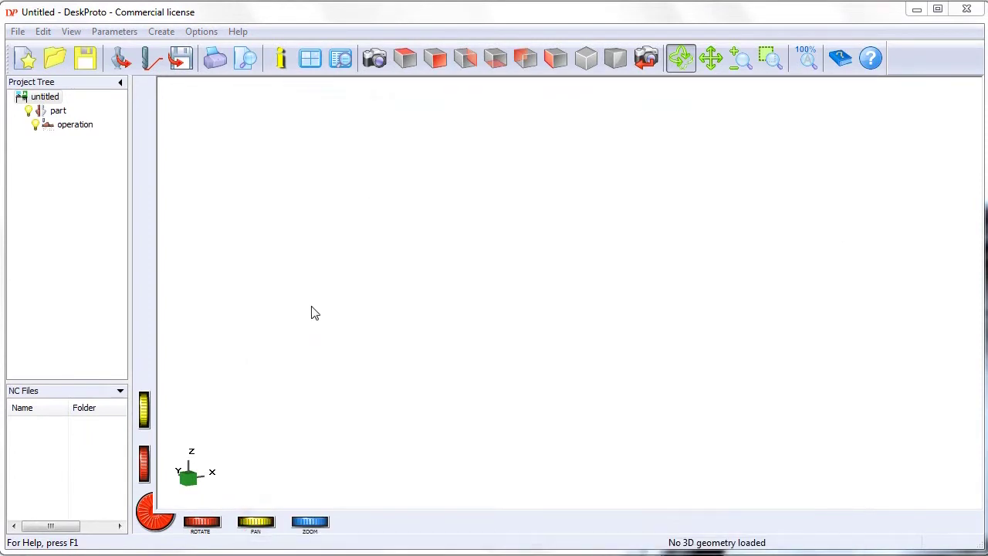
drag(619, 332, 599, 484)
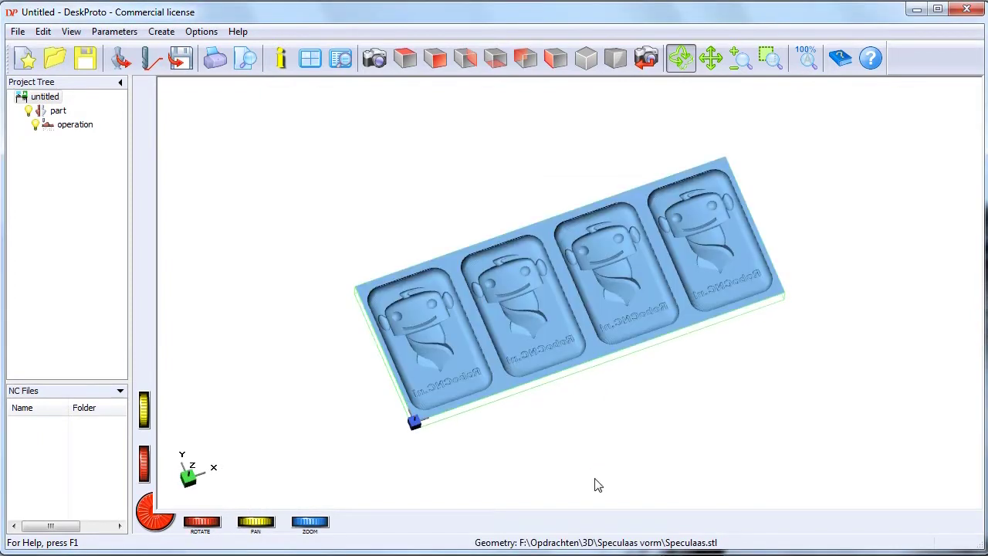
- Rename the part in the project as "Speculaas vorm"
click(35, 115)
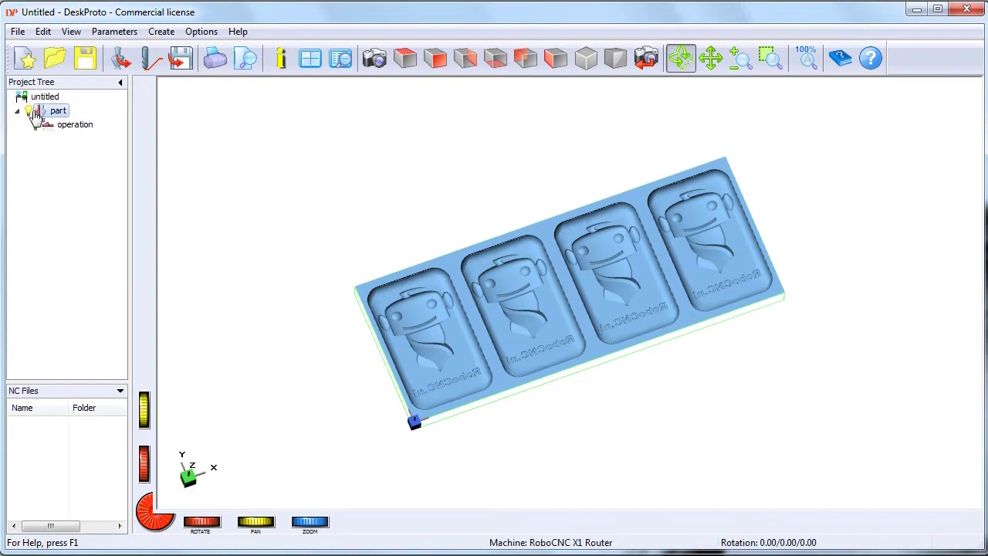
double_click(45, 113)
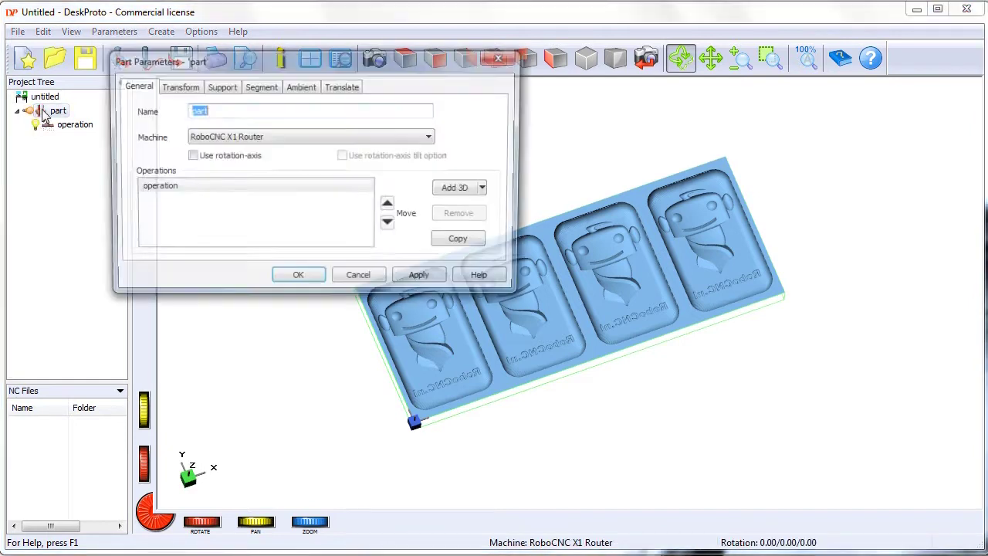
text(S)
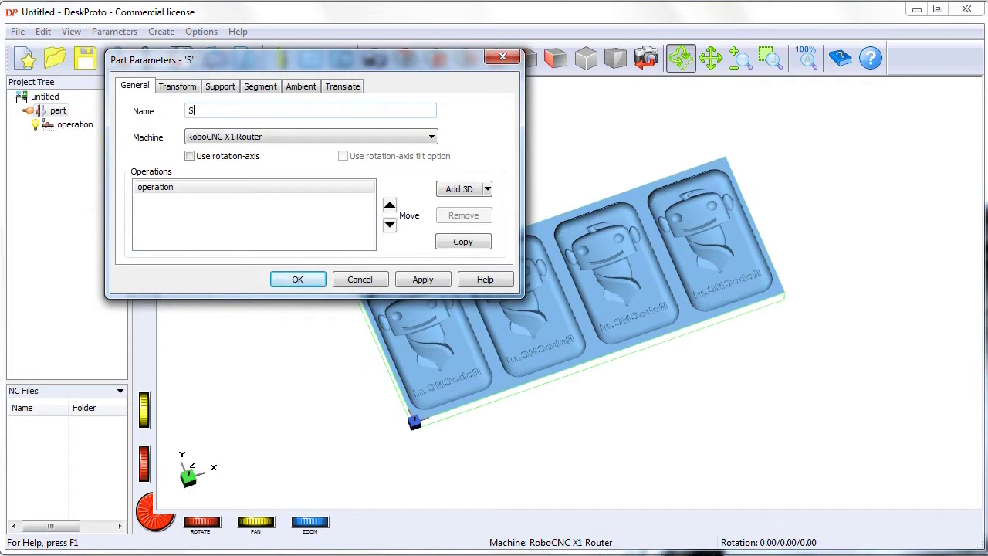
text(peculaas vorm)
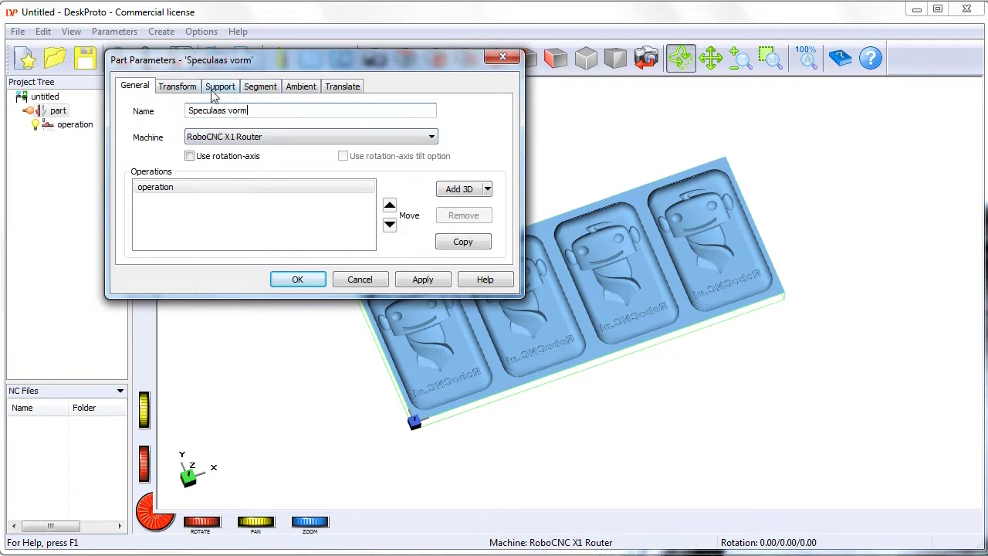
- Set the part's XY translation so the centre of the part is zero for both X and Y
click(332, 86)
click(142, 190)
click(159, 191)
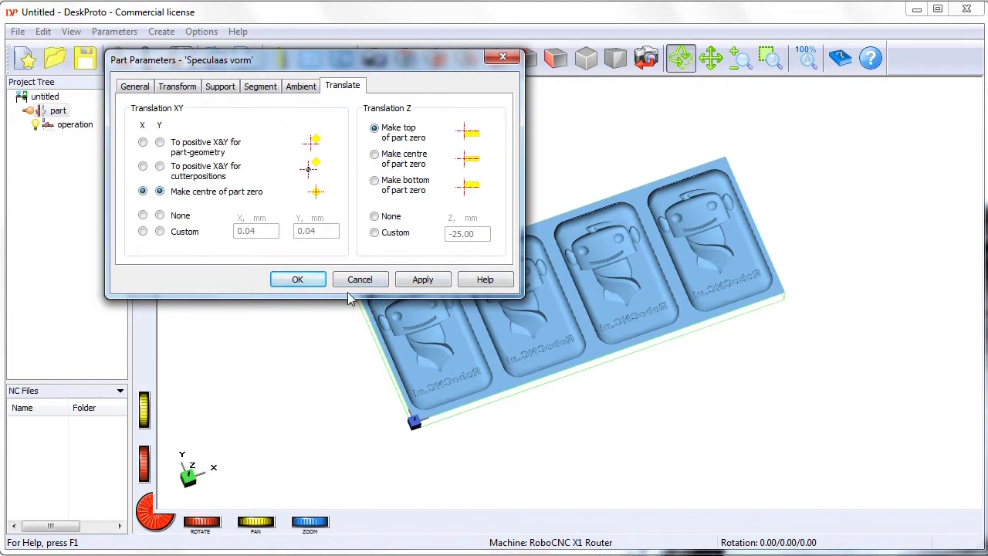
click(310, 277)
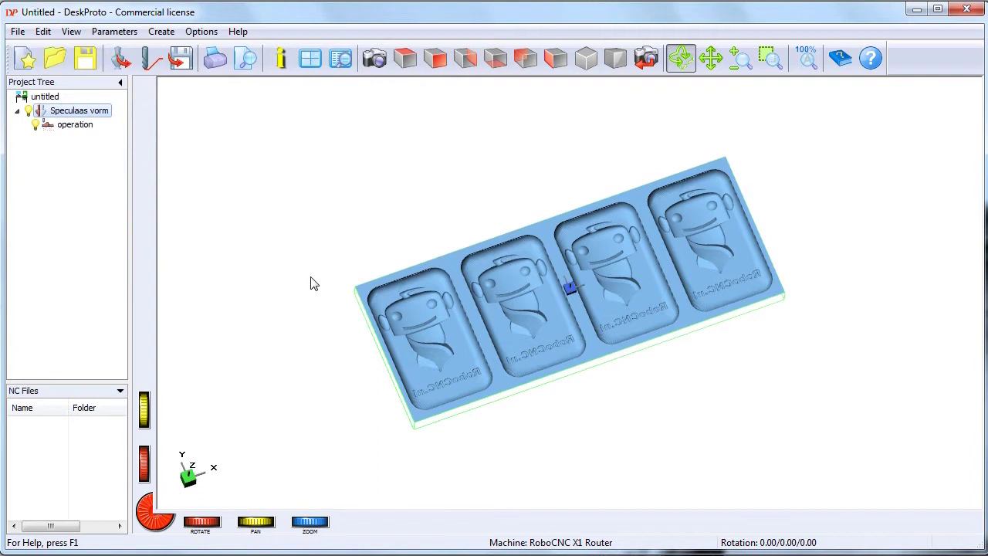
- Rename the operation as "Roughing" and assign it the cutter Ball nose, D=6mm, L=38/13
double_click(66, 128)
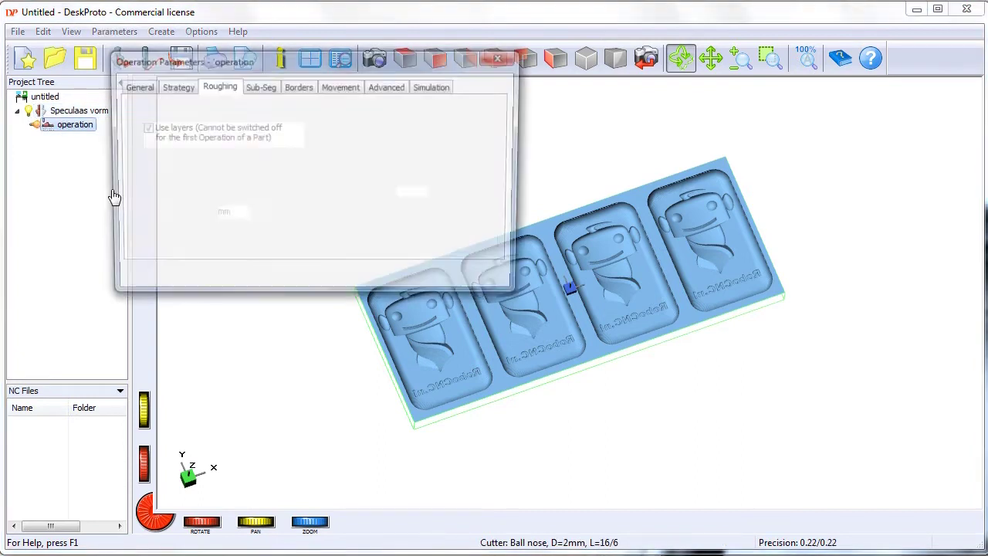
right_click(219, 110)
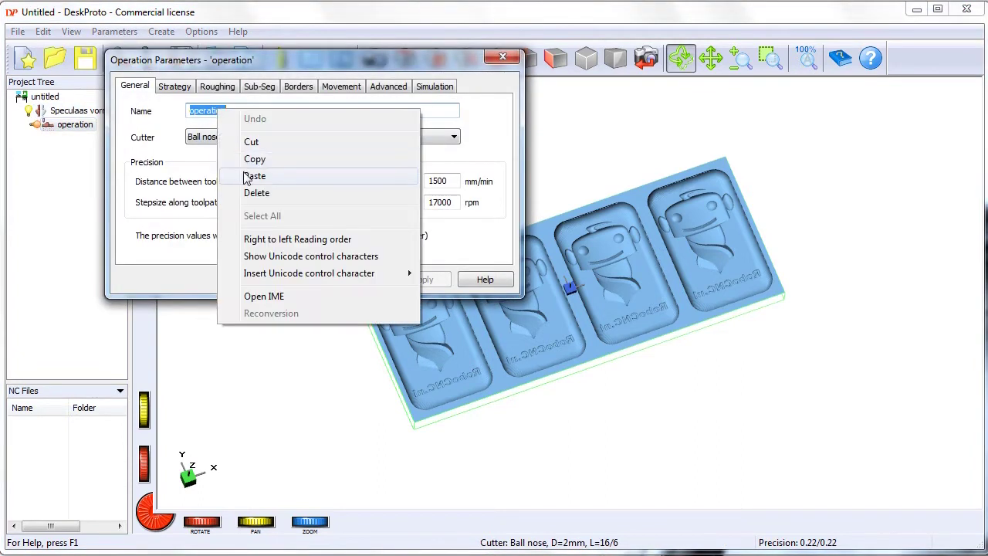
click(255, 176)
click(442, 137)
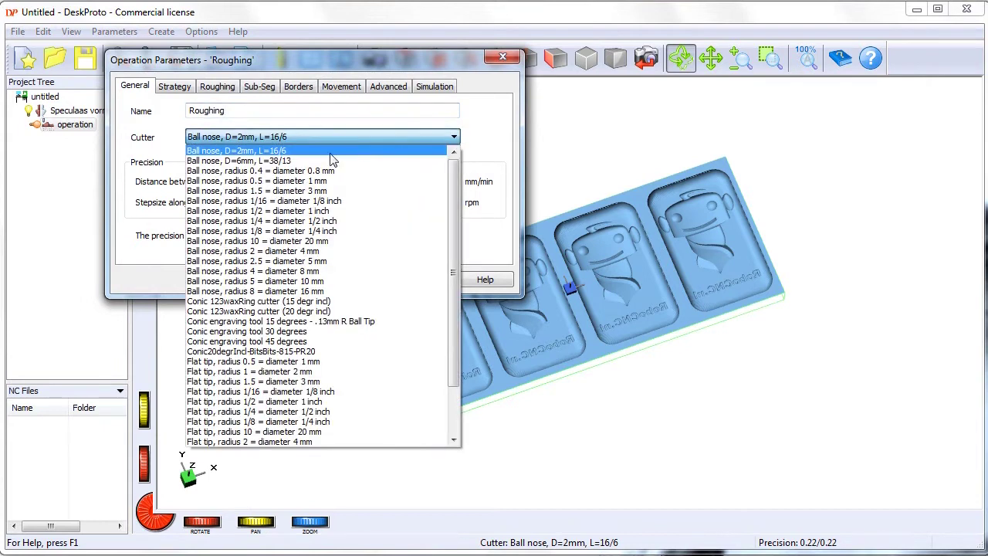
click(291, 160)
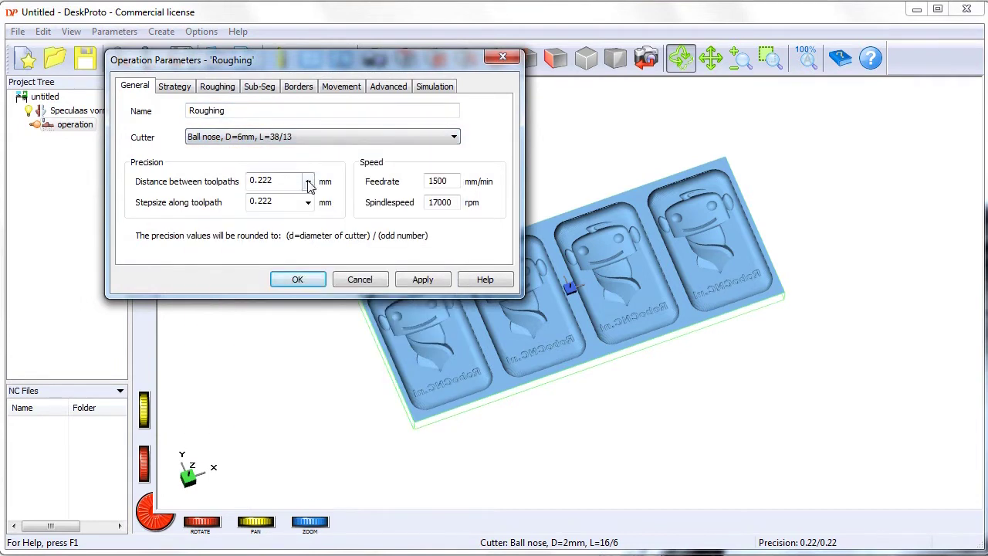
- Set the roughing distance between toolpaths and stepsize along toolpath to 2.00 mm (d/3), and choose the Block strategy
click(308, 181)
click(298, 215)
click(308, 202)
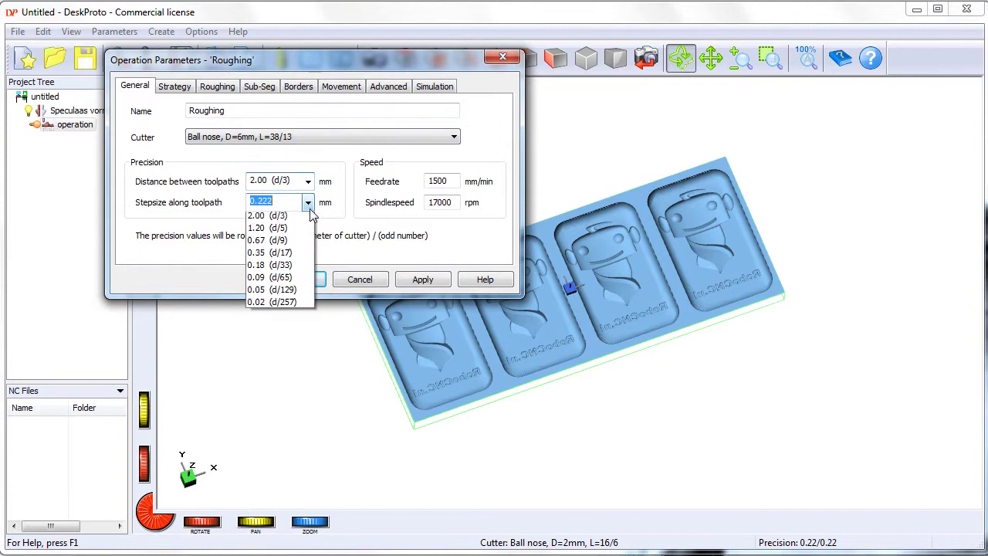
click(303, 230)
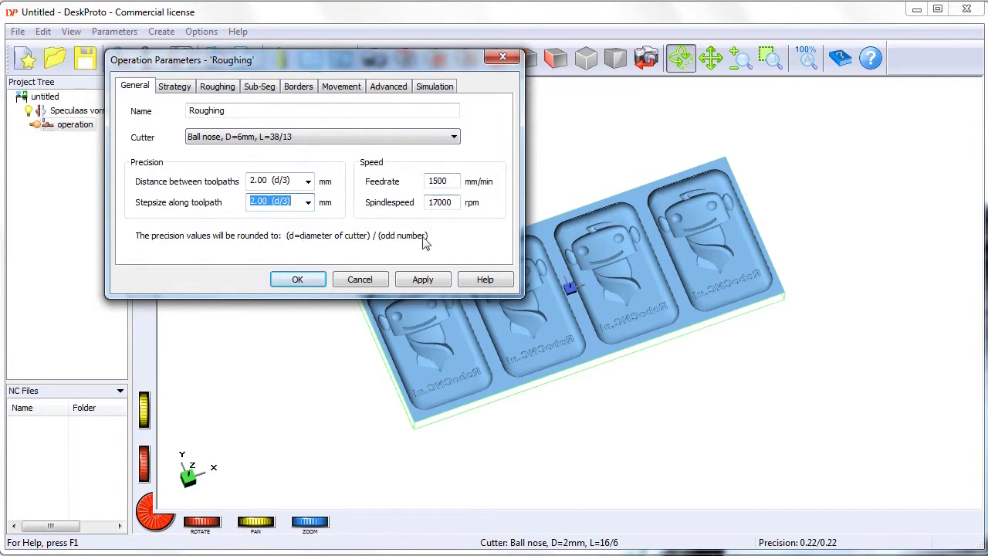
click(416, 280)
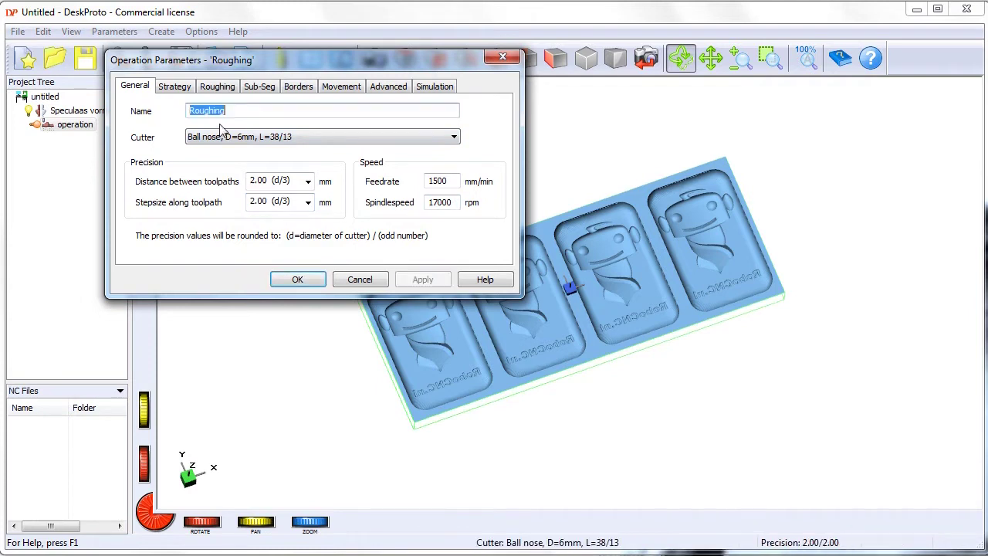
click(175, 86)
click(154, 165)
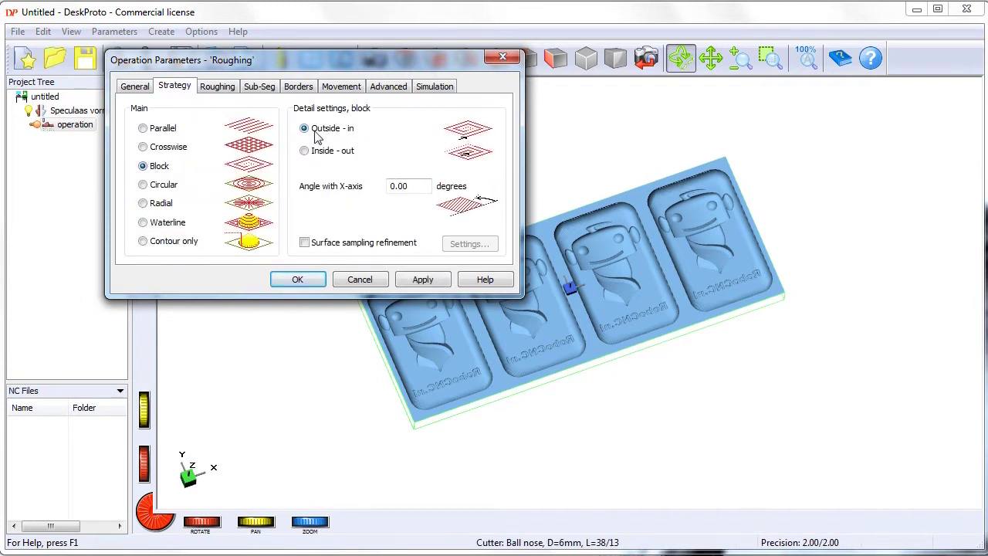
- Set a custom layer height of 12.5 mm for the roughing operation
click(217, 86)
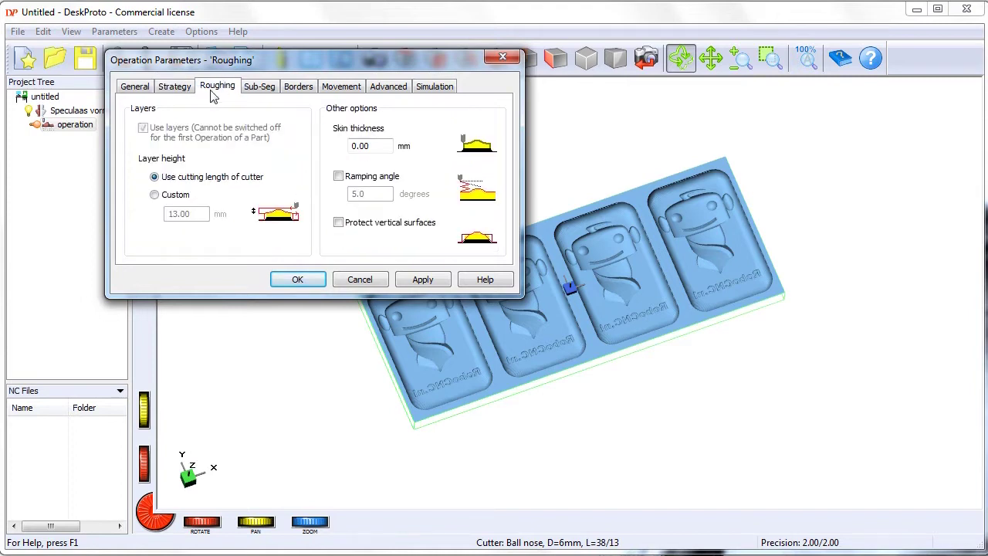
click(176, 194)
drag(193, 215, 122, 225)
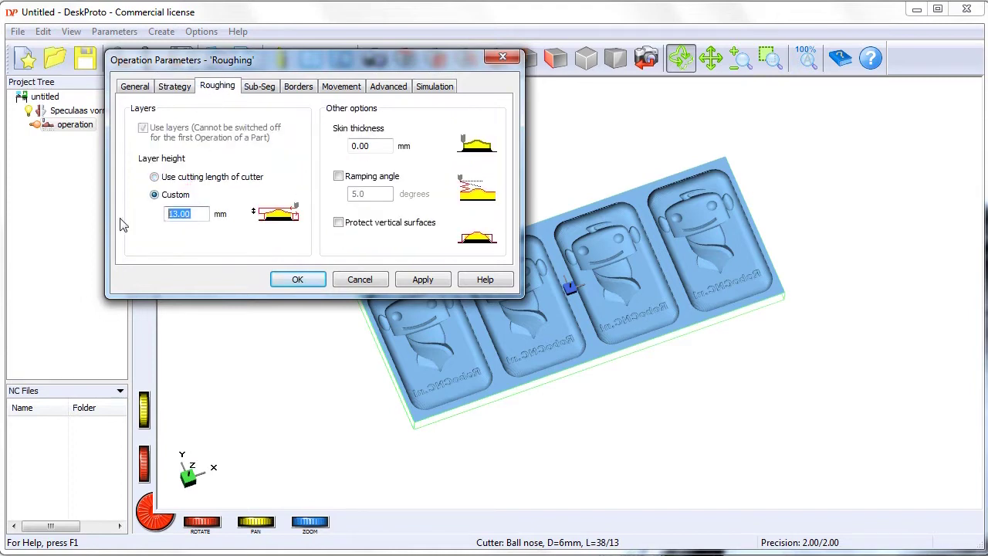
text(12.5)
- Set the roughing skin thickness to 0.6 mm and enable the ramping angle at 5.0 degrees
double_click(345, 146)
text(0.6)
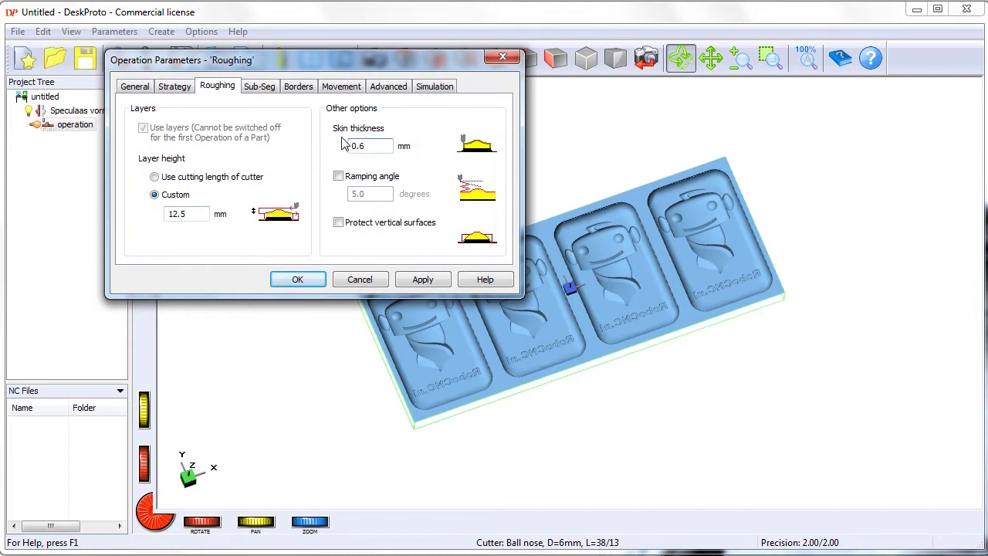
click(338, 176)
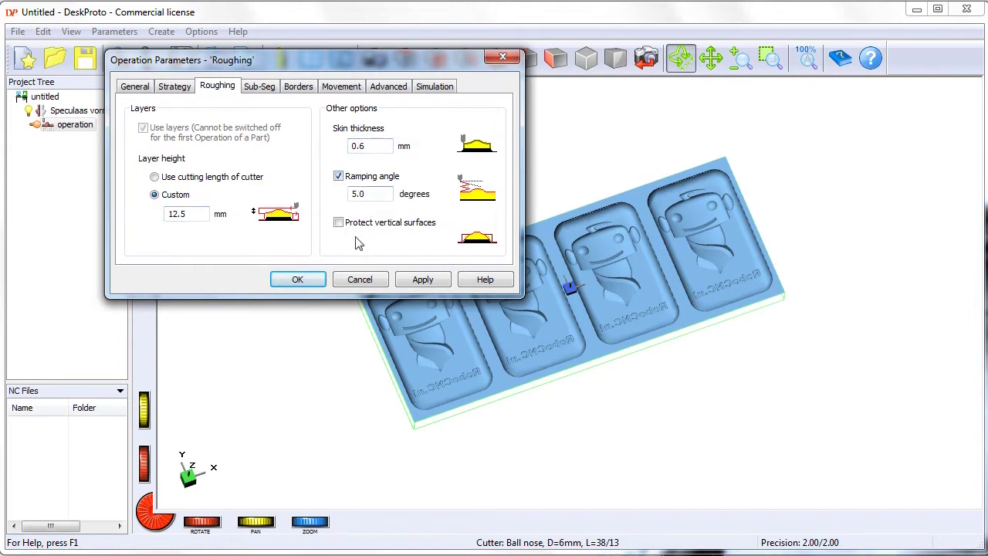
click(411, 281)
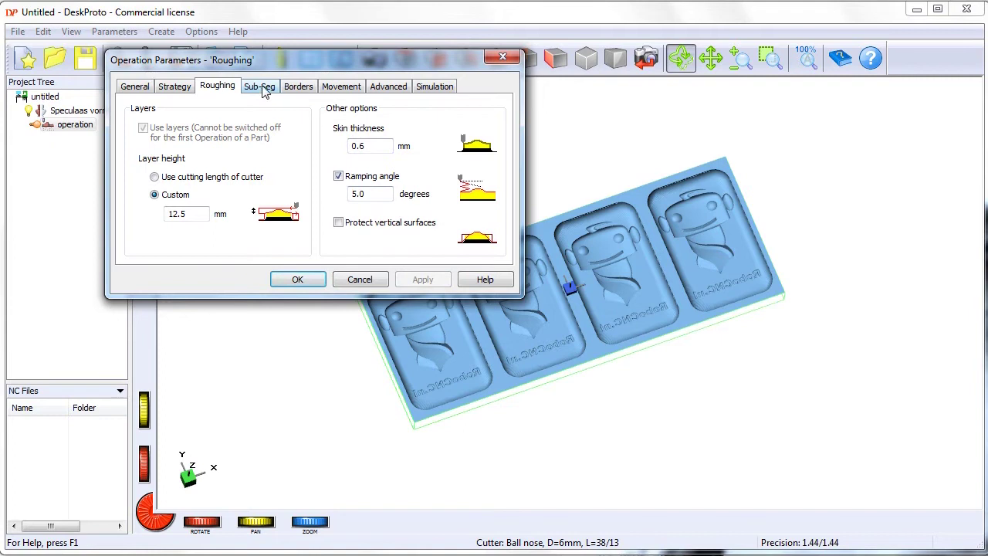
- Set the roughing segment borders to No extra and the free movement height to 5 mm
click(301, 89)
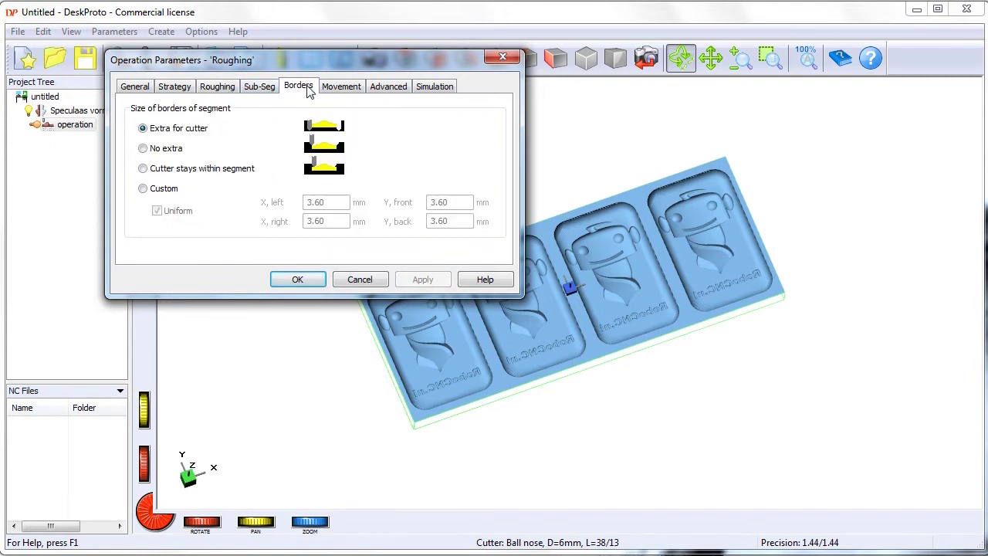
click(158, 149)
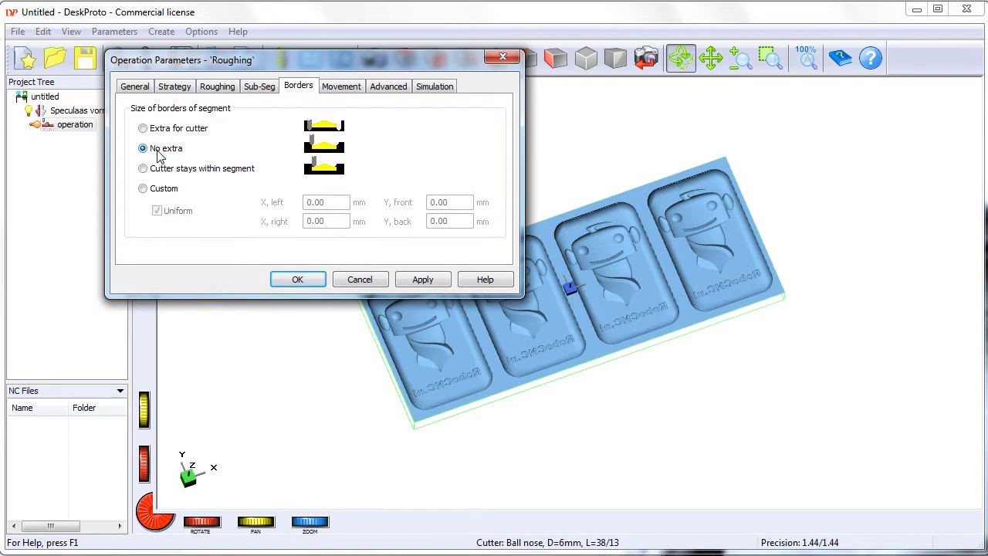
click(340, 86)
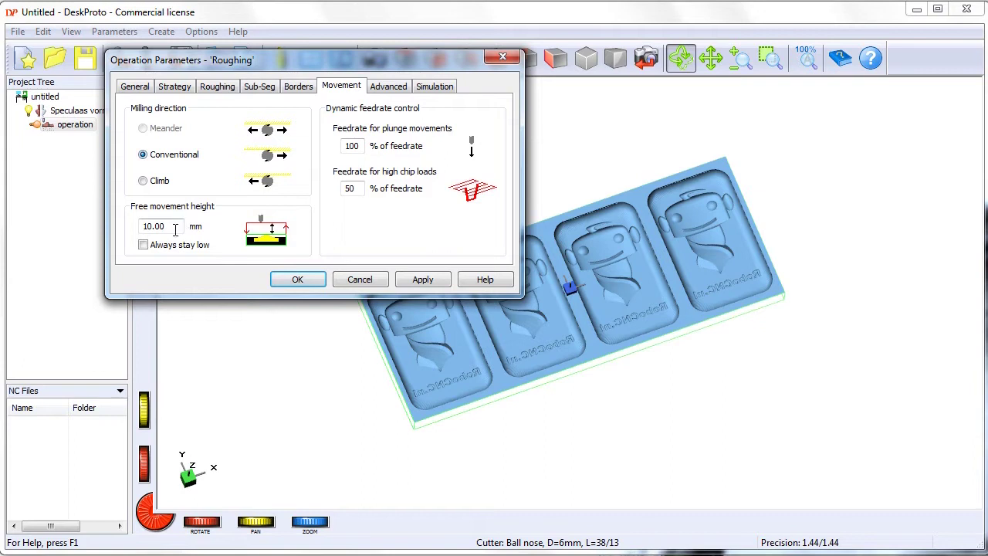
drag(179, 223, 128, 224)
text(5)
click(417, 280)
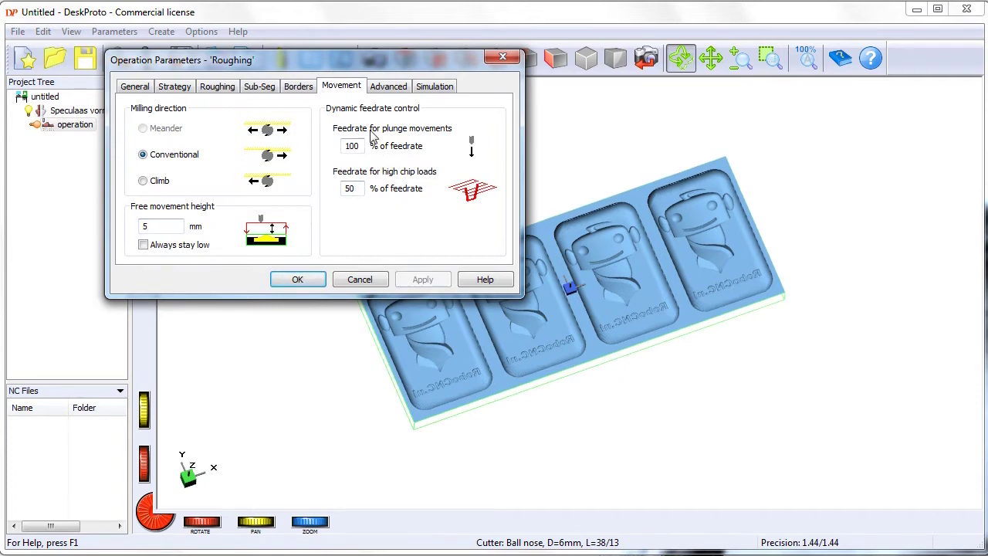
- Set the roughing ambient skipping to Skip hor. + ver. ambient and accept the operation parameters
click(387, 87)
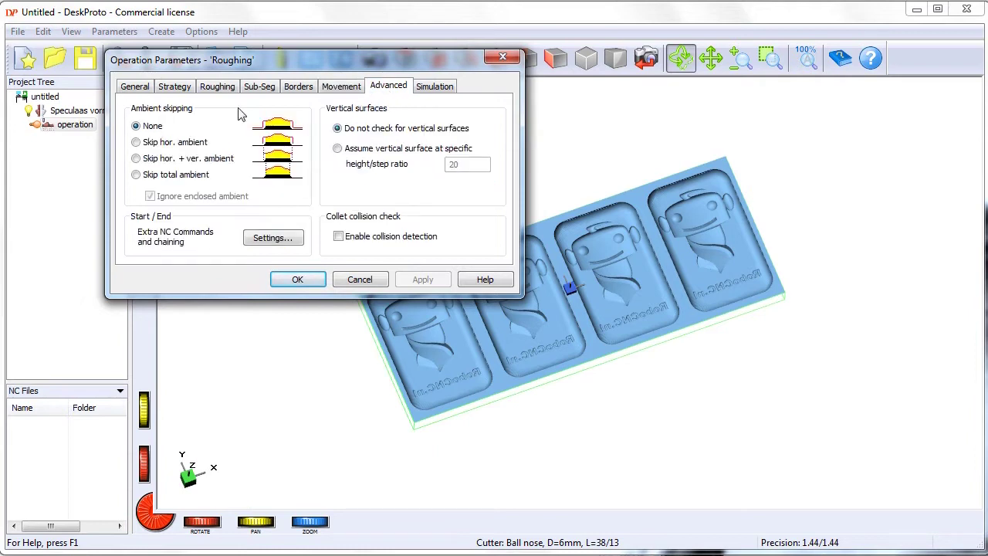
click(136, 158)
click(419, 279)
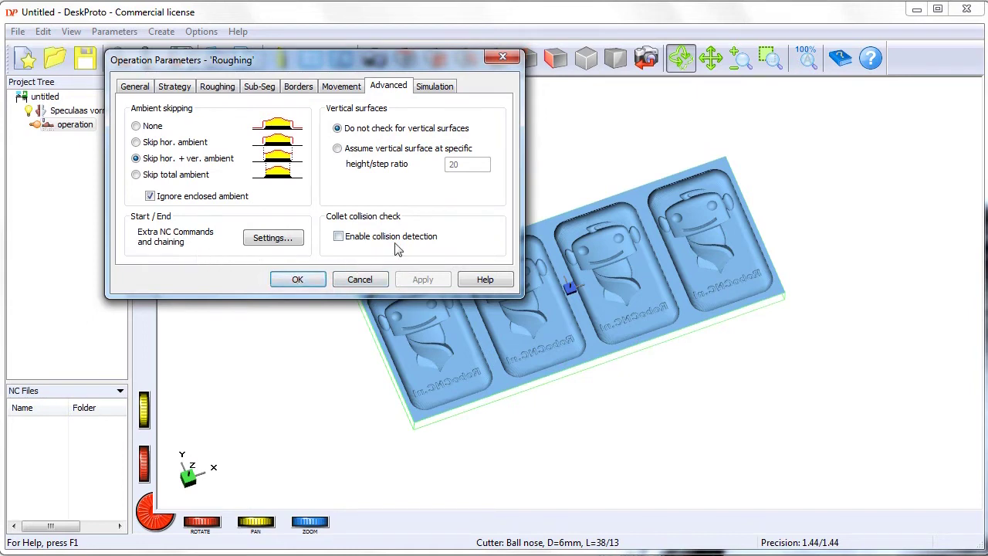
click(309, 279)
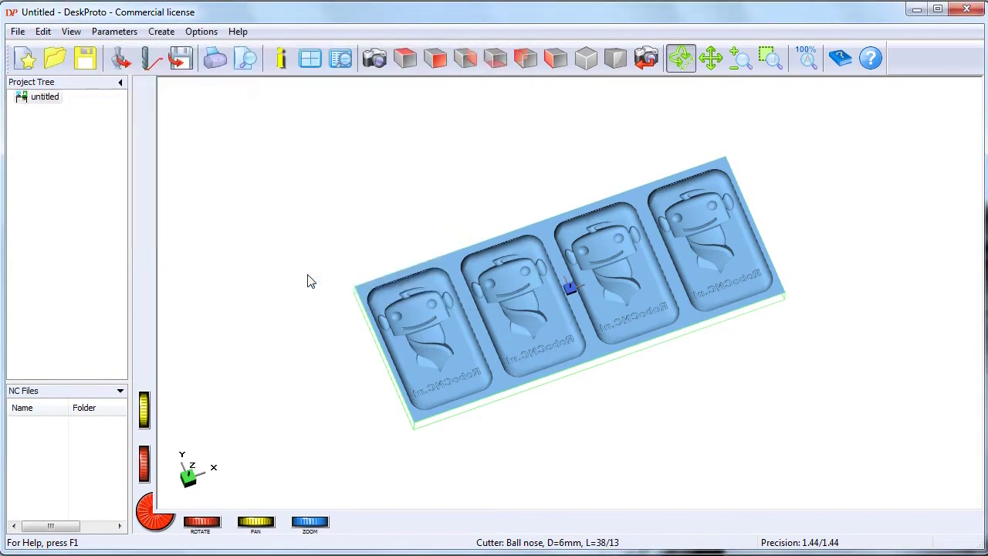
- Calculate the toolpaths of the Roughing operation and inspect them on the mould
click(161, 30)
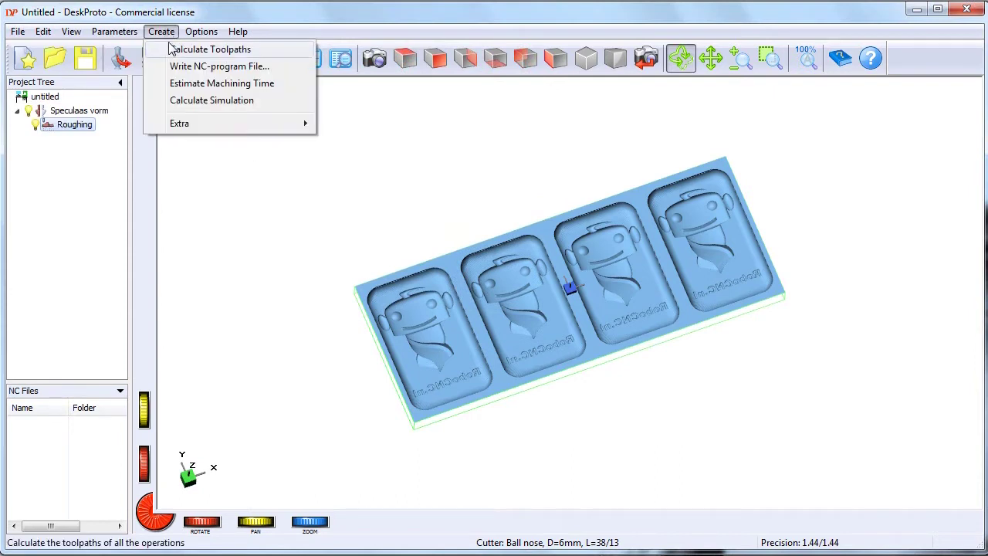
click(175, 51)
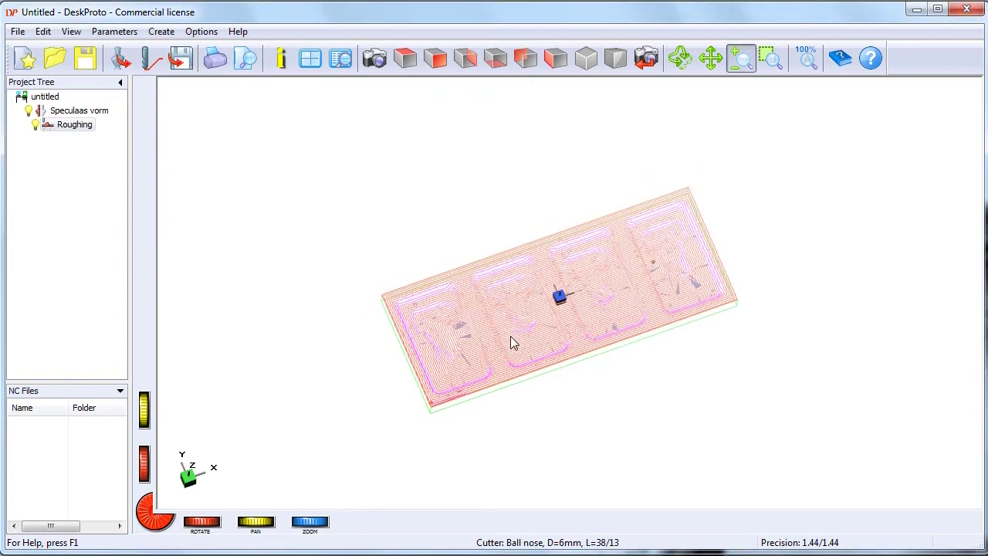
scroll(510, 333, up, 5)
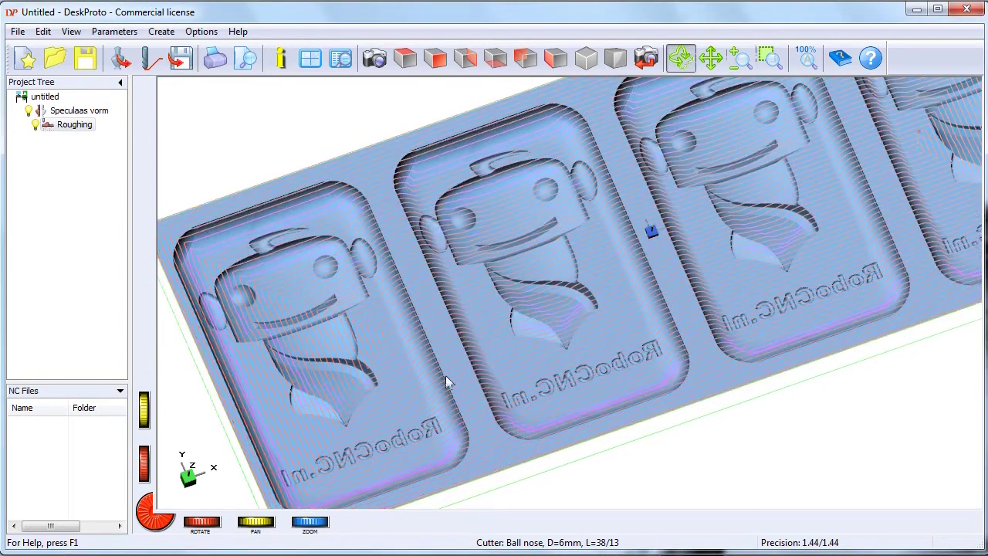
mouse_move(446, 375)
mouse_down()
mouse_move(437, 390)
mouse_move(481, 371)
mouse_move(499, 348)
mouse_up()
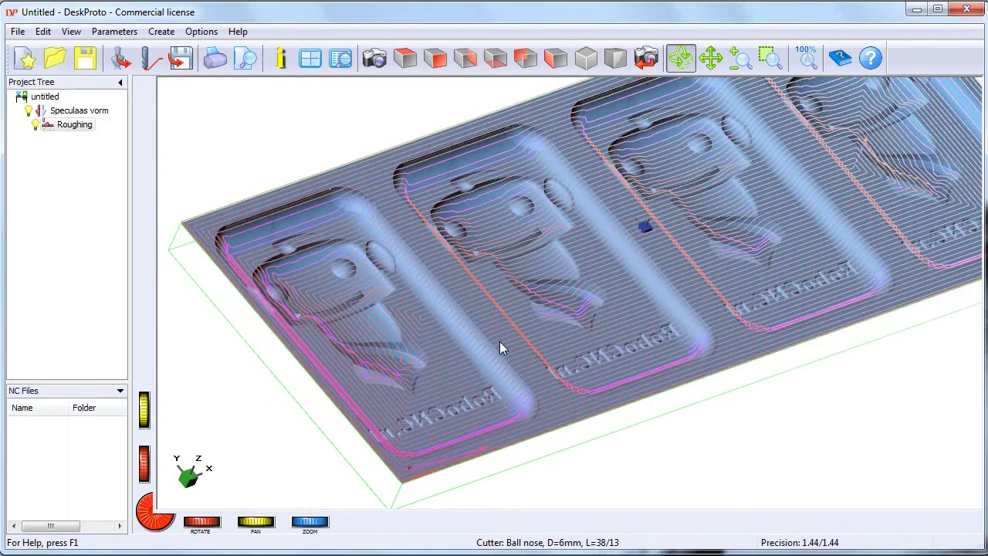
mouse_move(553, 440)
mouse_down()
mouse_move(432, 432)
mouse_move(455, 452)
mouse_up()
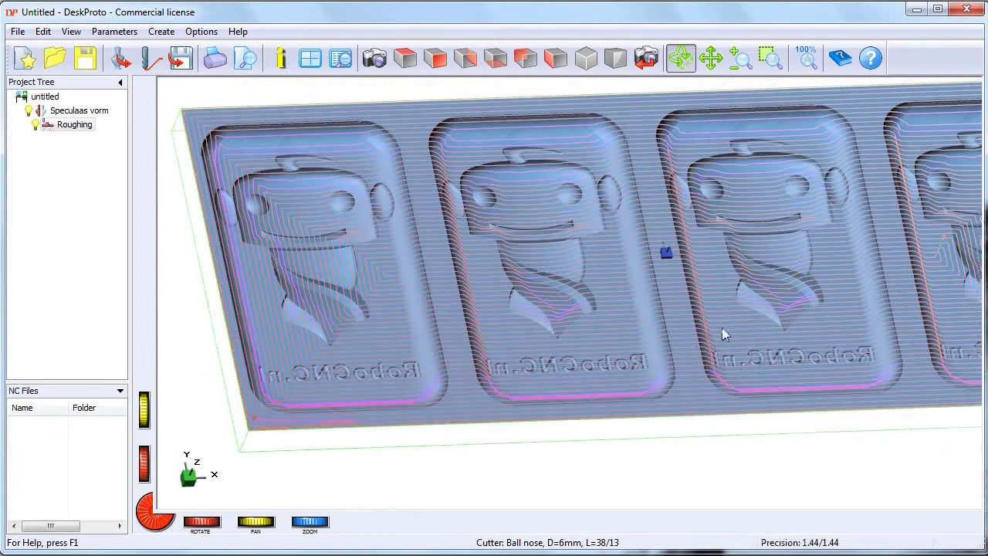
scroll(481, 359, down, 4)
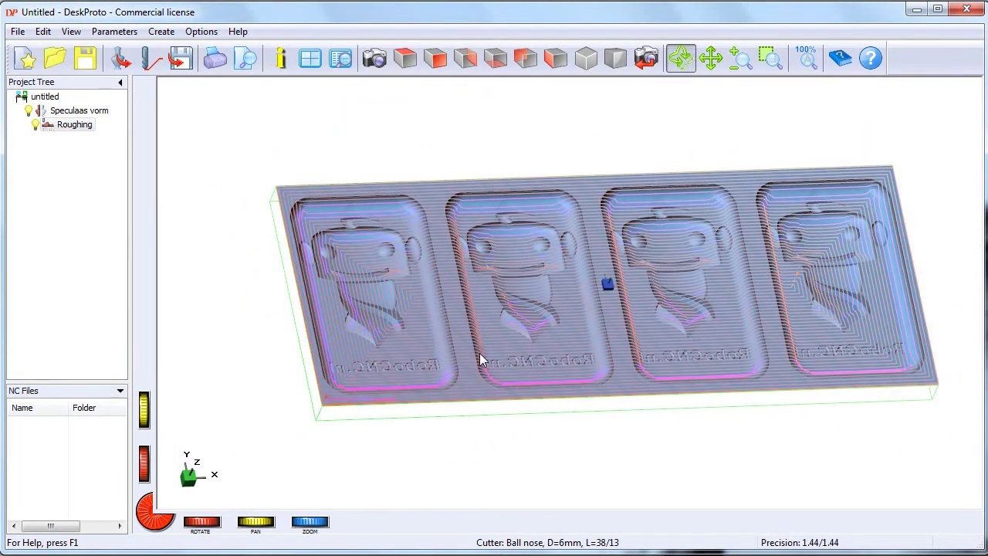
key(Up)
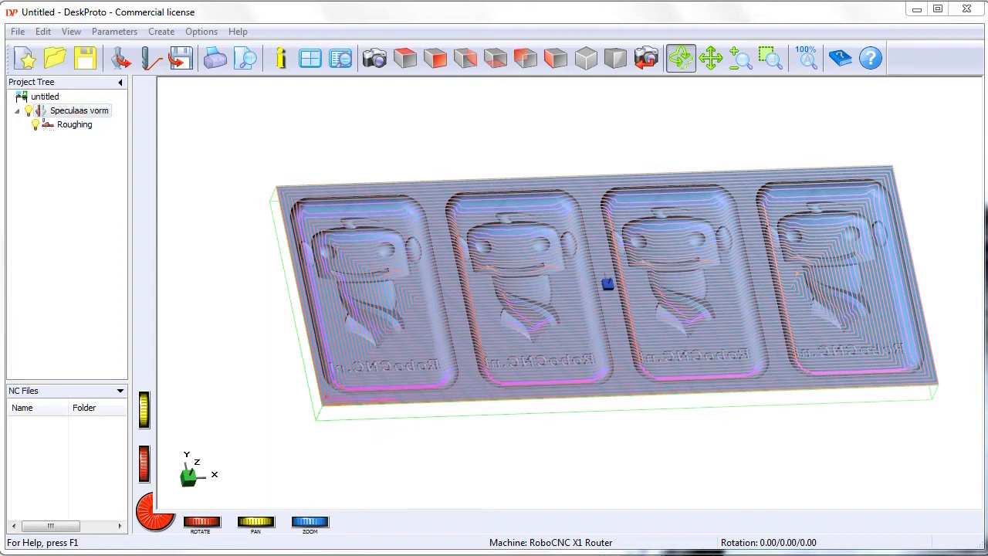
- Add a new operation to the Speculaas vorm part and name it Finishing
right_click(68, 112)
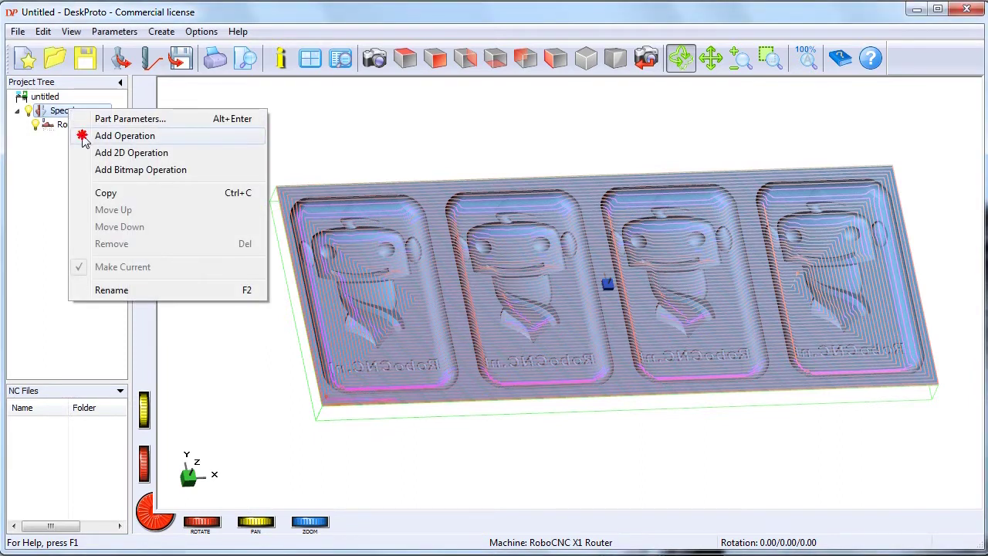
click(85, 135)
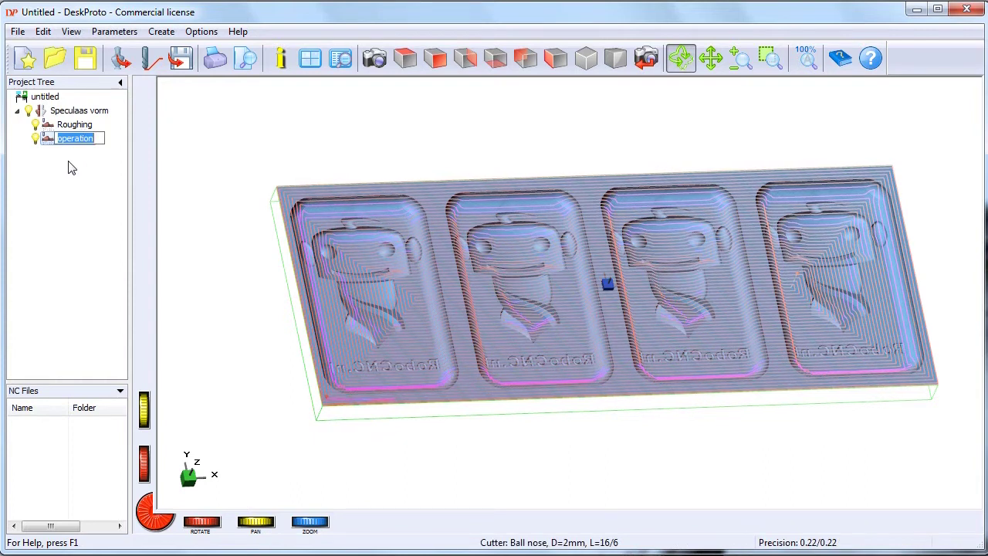
text(Finishing)
click(50, 146)
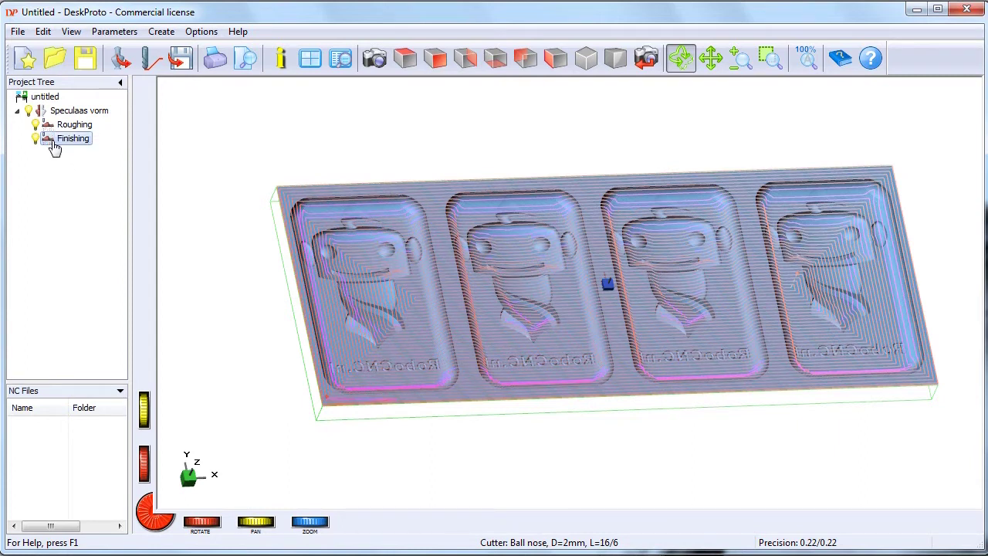
- Keep the 2 mm ball nose cutter for the Finishing operation and set both toolpath distance and stepsize to 0.12 mm (d/17)
double_click(51, 146)
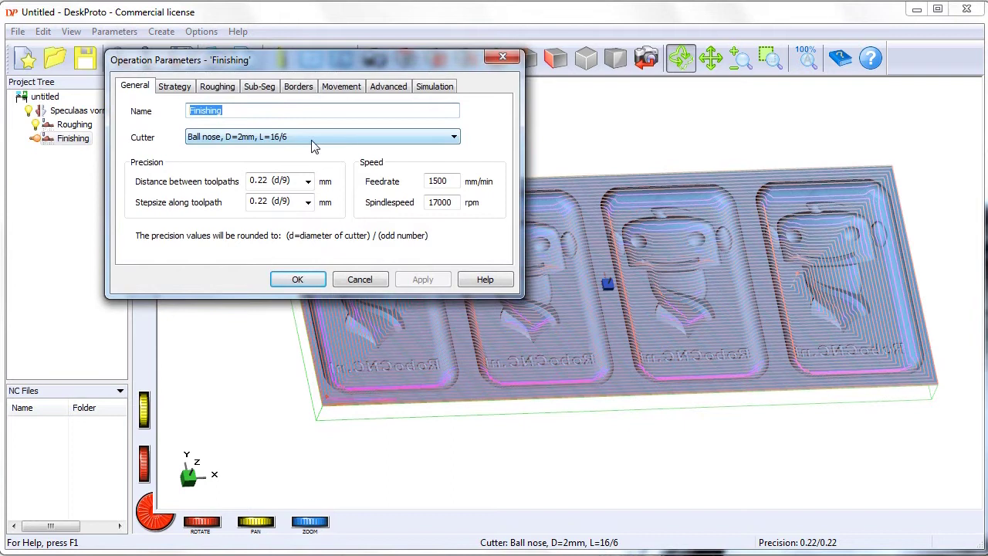
click(454, 138)
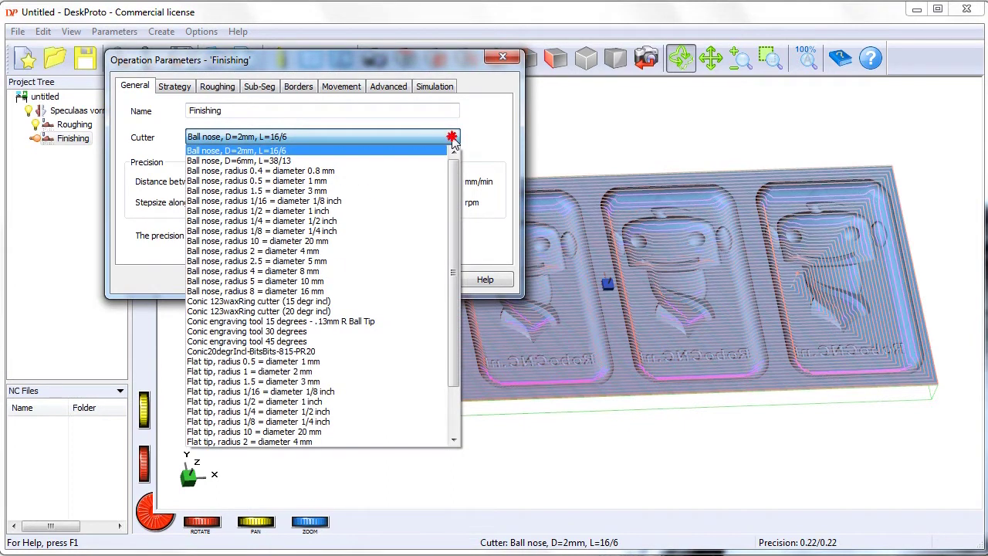
click(454, 139)
click(309, 181)
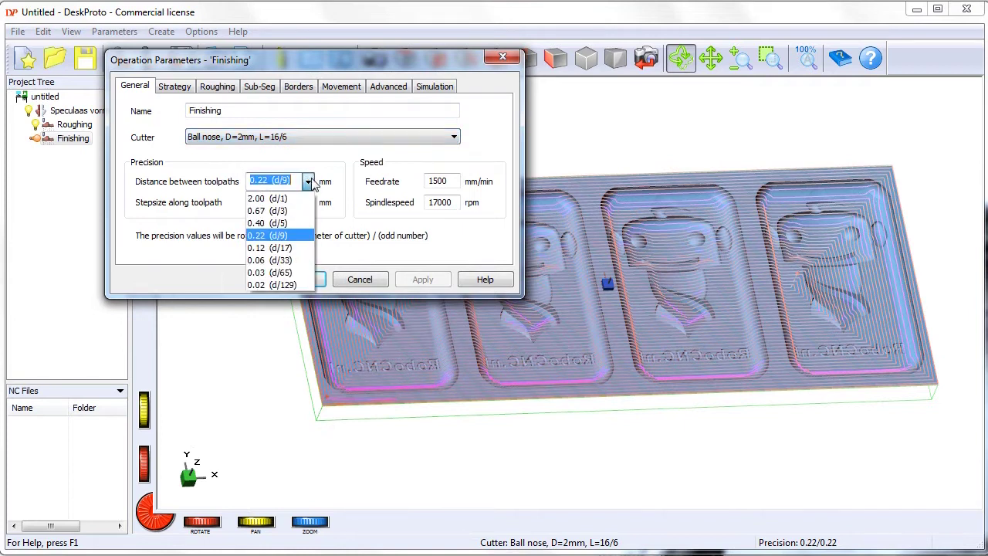
click(287, 247)
click(308, 201)
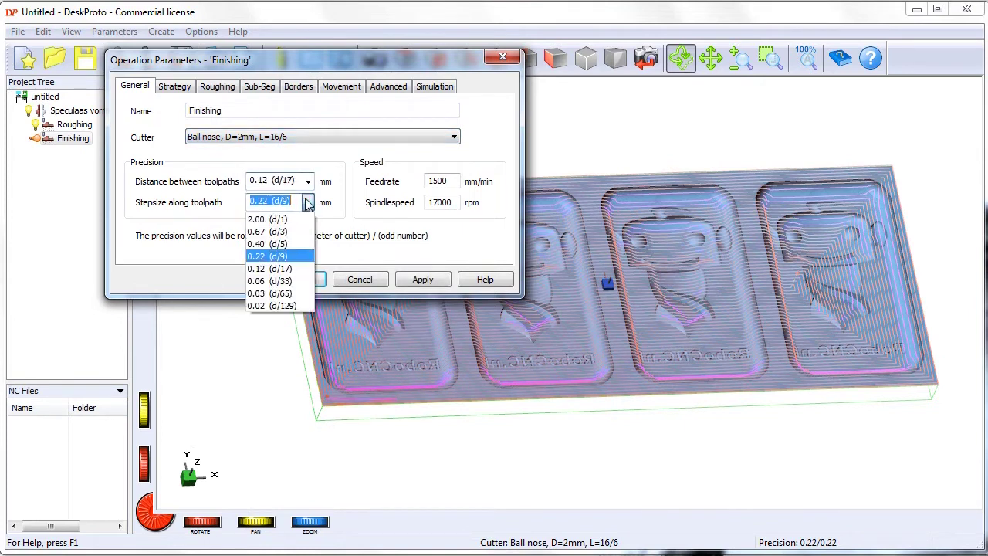
click(296, 268)
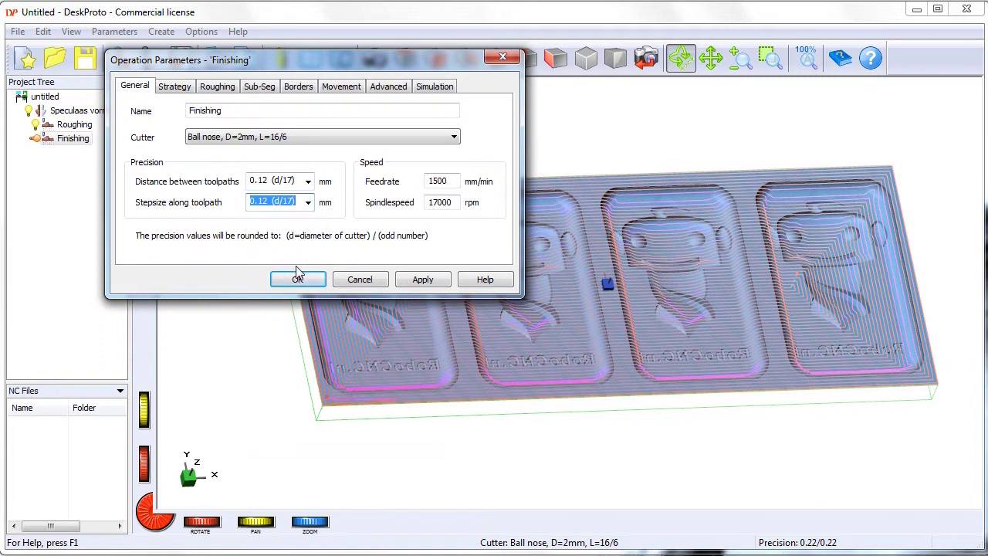
- Set the finishing strategy to Block, running Outside-in, and review its roughing options
click(174, 88)
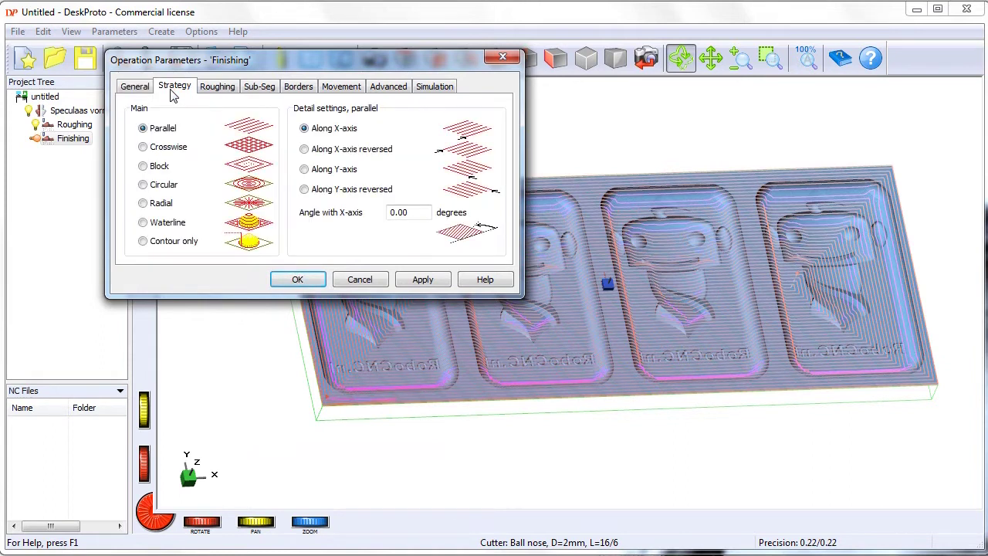
click(159, 168)
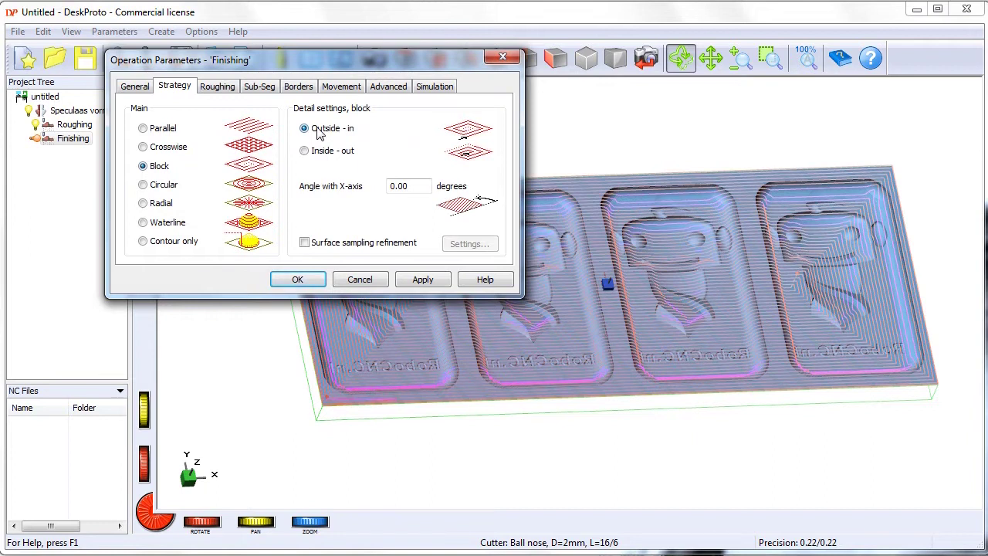
click(228, 91)
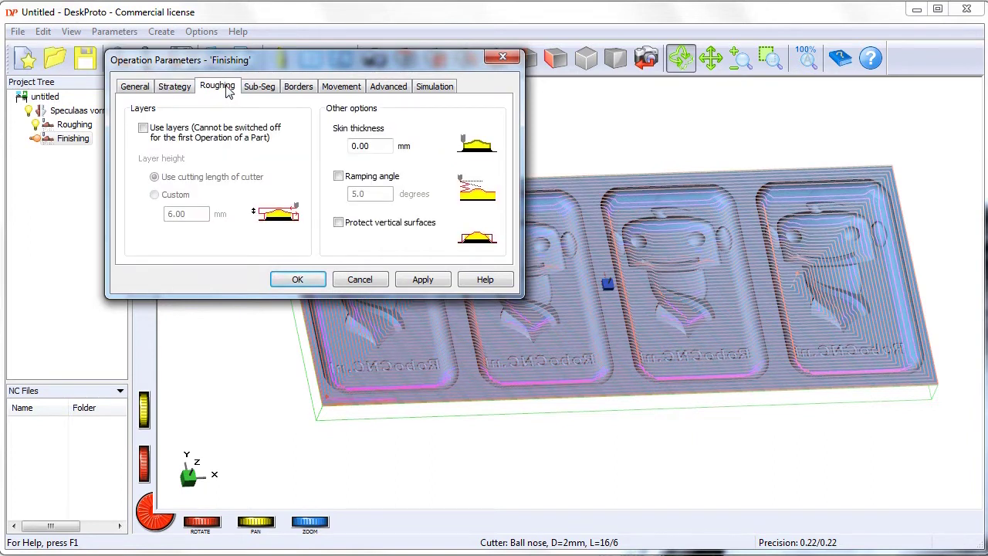
- Set the finishing segment borders to No extra and the free movement height to 5 mm
click(264, 90)
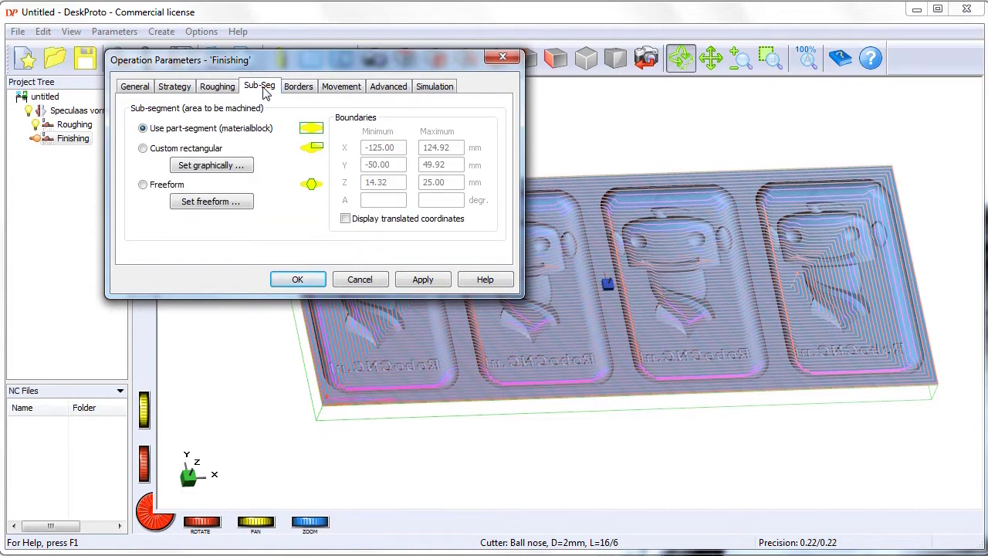
click(299, 87)
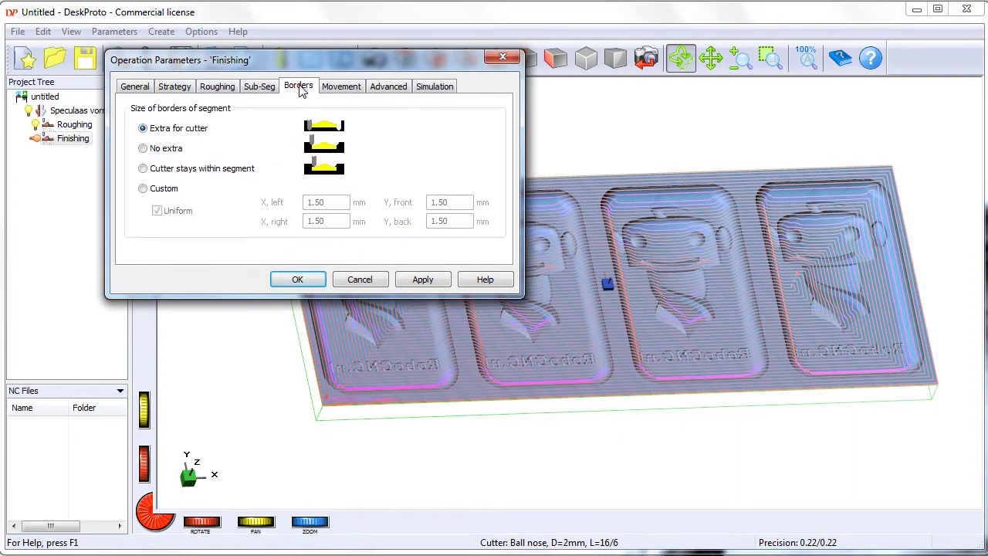
click(167, 148)
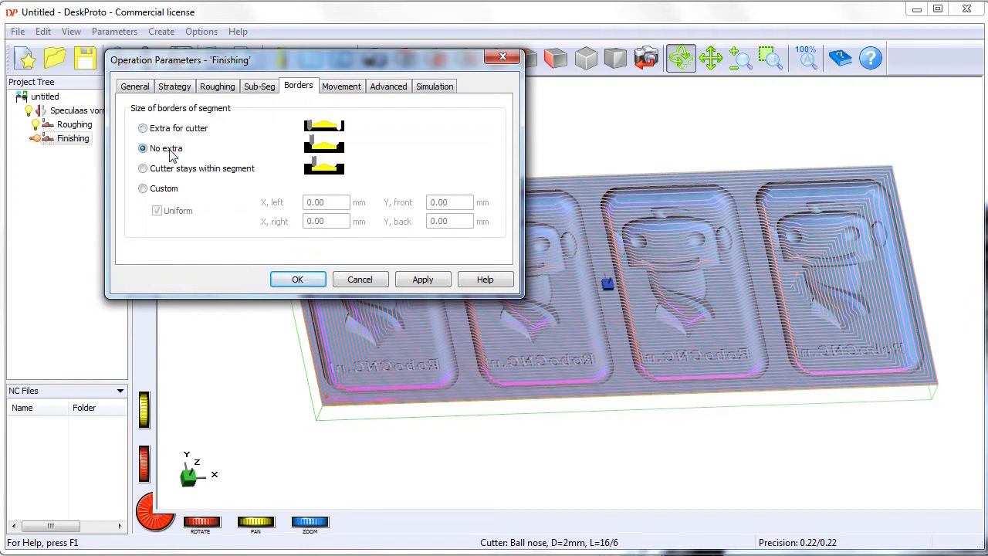
click(341, 87)
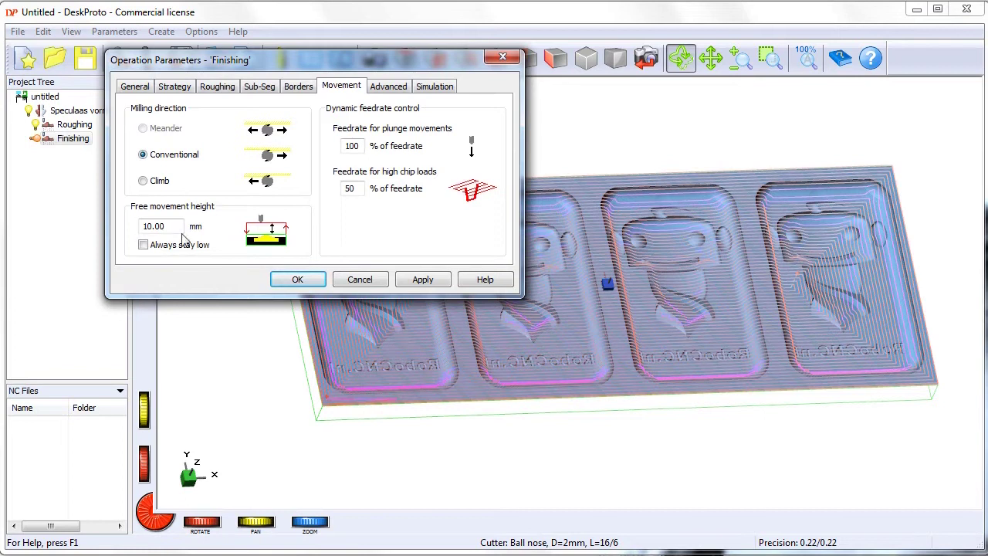
drag(173, 225, 138, 238)
text(5)
- Set the finishing ambient skipping to Skip hor. + ver. ambient, apply it and accept the operation parameters
click(392, 88)
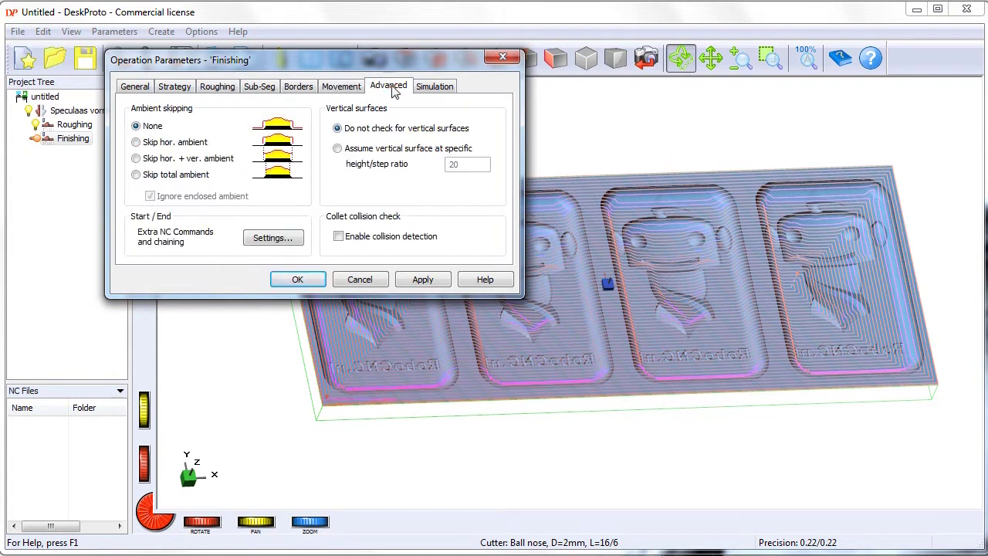
click(160, 160)
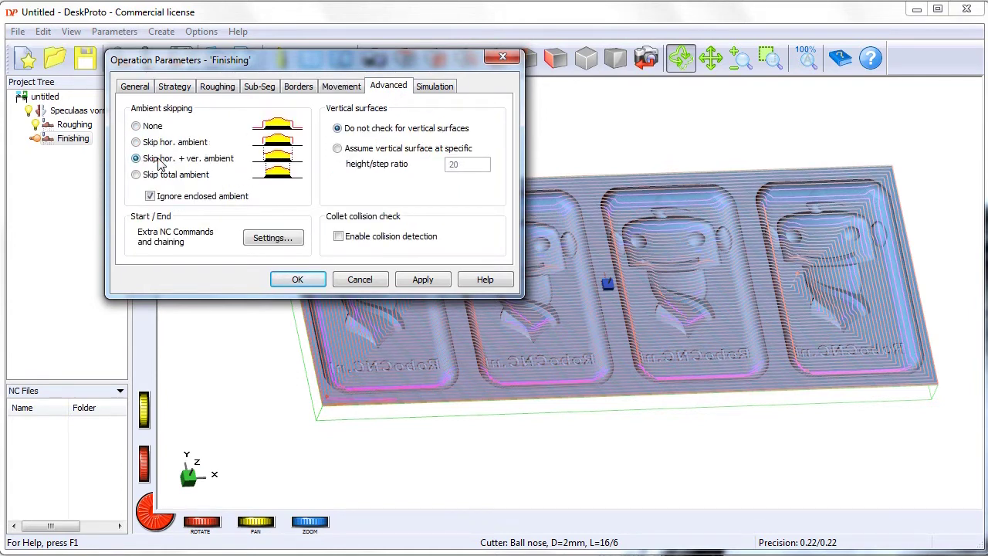
click(427, 285)
click(435, 87)
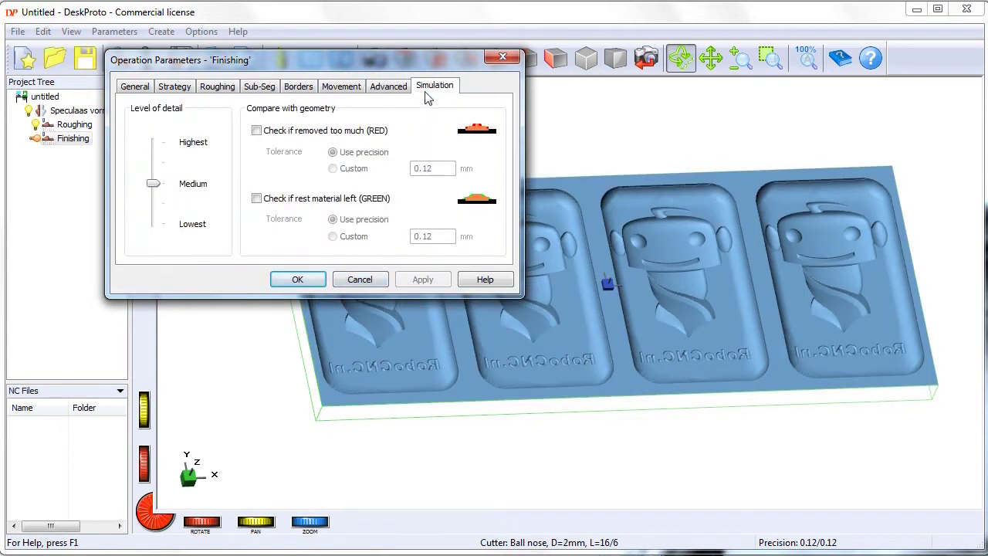
click(295, 279)
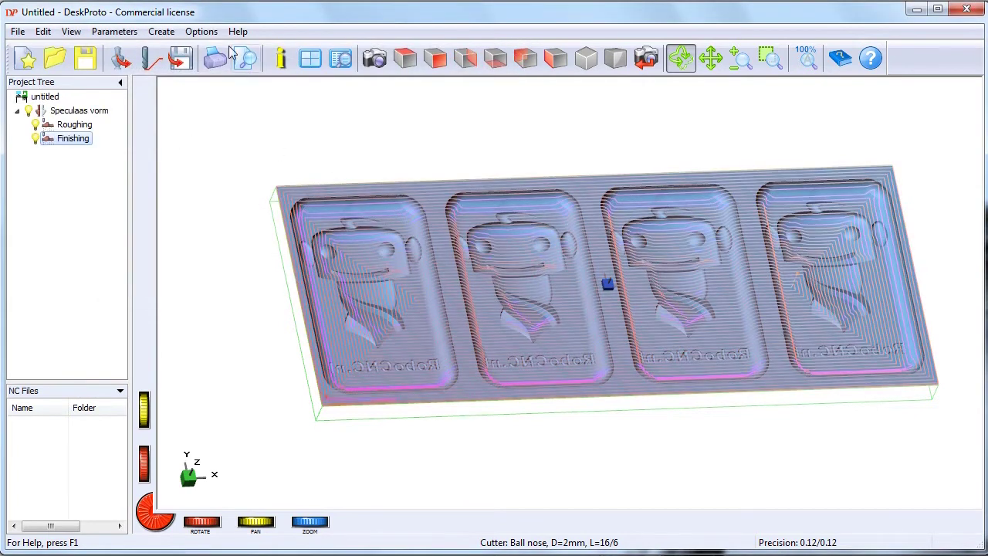
- Calculate the toolpaths of all operations and hide the Roughing operation
click(161, 32)
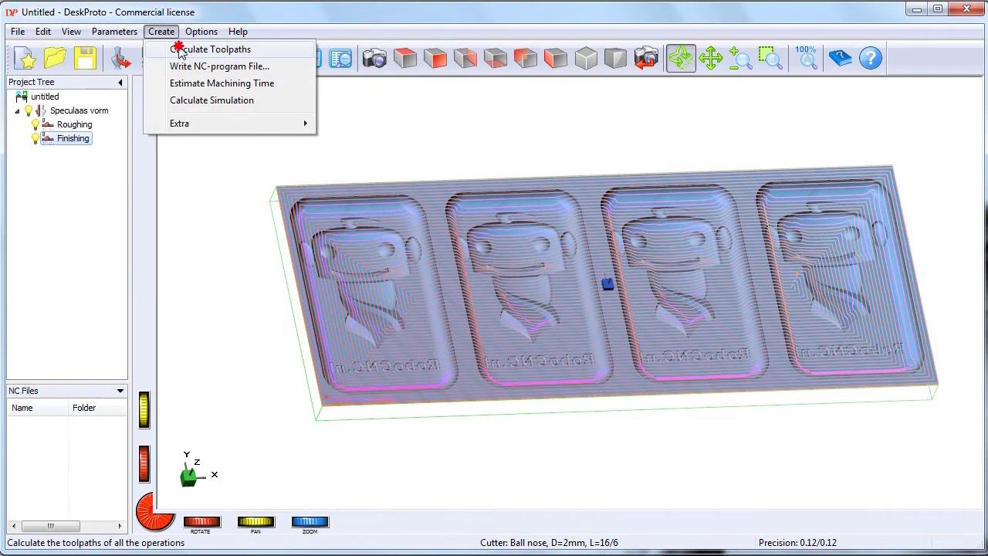
click(177, 49)
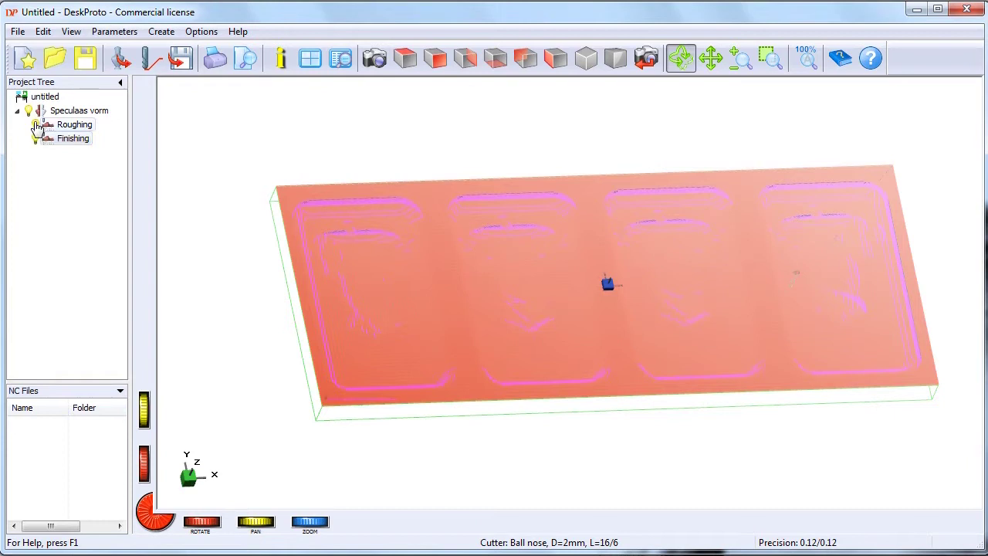
click(37, 125)
- Examine the Finishing toolpaths up close on the mould figures and the RoboCNC.nl lettering
shift+drag(445, 303, 408, 276)
shift+drag(330, 229, 330, 229)
mouse_move(411, 291)
mouse_down()
mouse_move(443, 324)
mouse_move(691, 369)
mouse_up()
mouse_move(535, 185)
mouse_down()
mouse_move(592, 353)
mouse_move(579, 330)
mouse_up()
drag(501, 329, 437, 252)
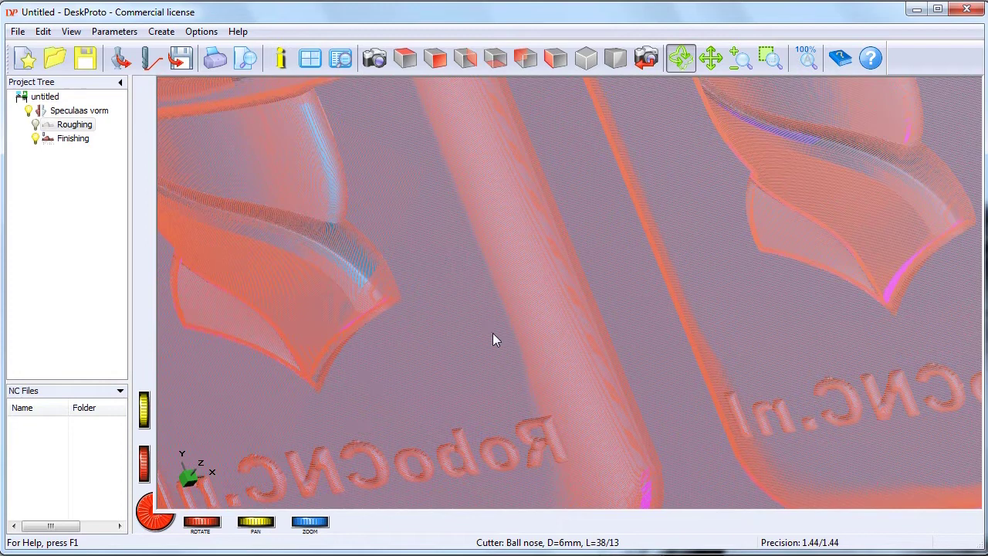
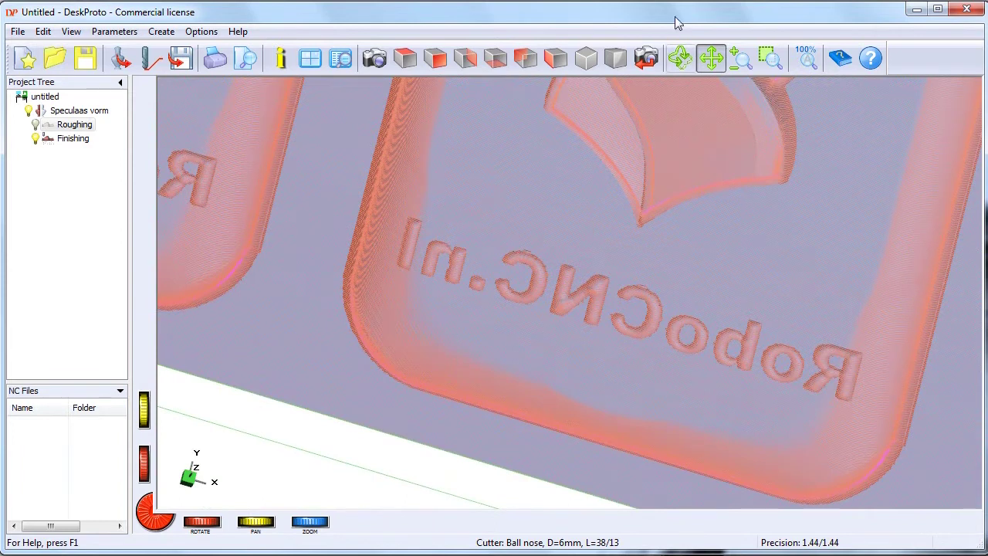
click(741, 58)
click(563, 338)
drag(564, 338, 574, 296)
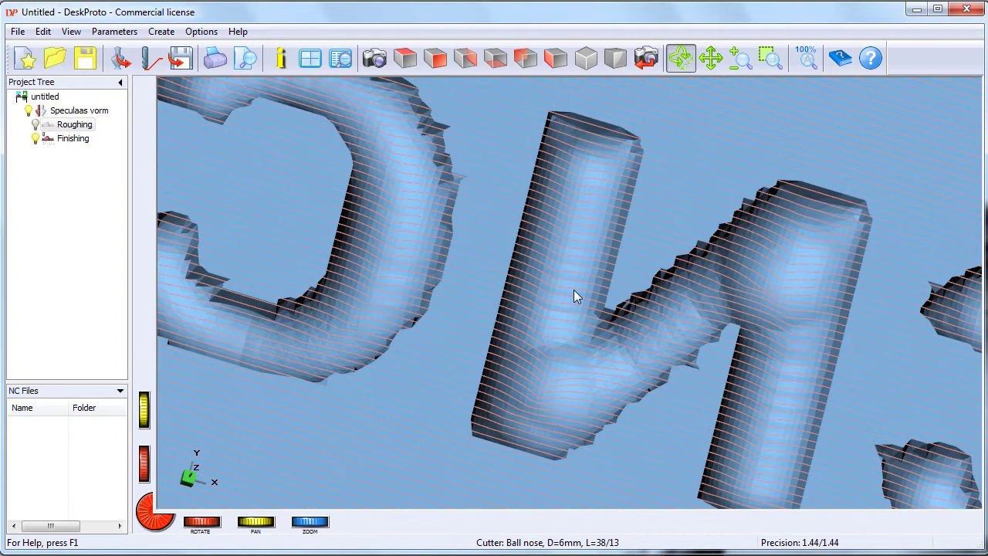
mouse_move(573, 293)
mouse_down()
mouse_move(569, 286)
mouse_move(573, 294)
mouse_up()
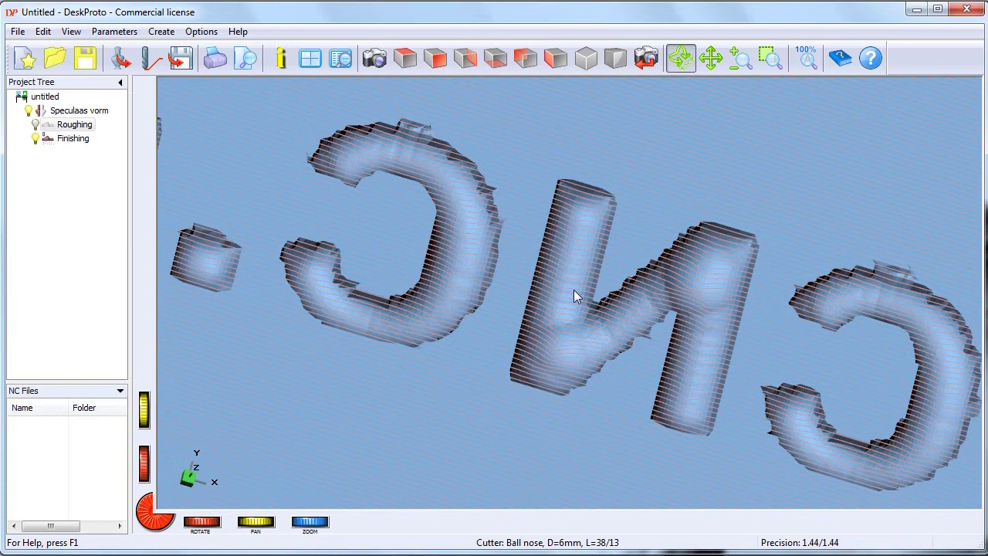
scroll(573, 289, up, 5)
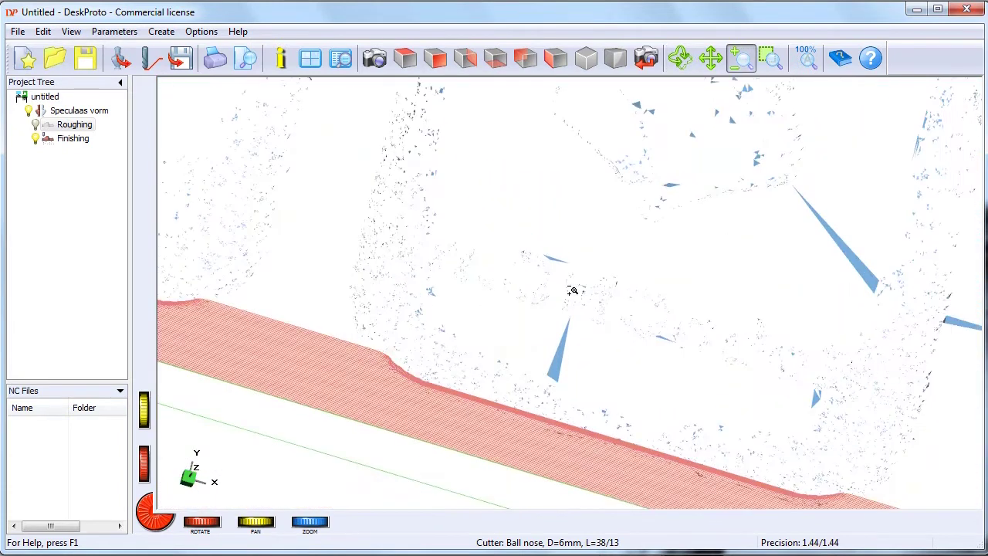
scroll(572, 289, down, 8)
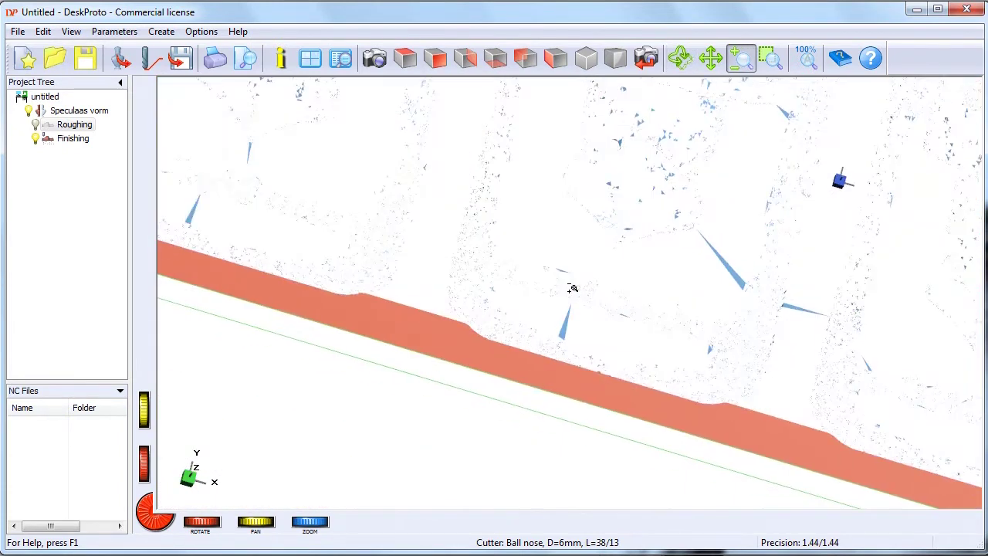
scroll(574, 289, up, 3)
mouse_move(441, 250)
mouse_down()
mouse_move(401, 408)
mouse_move(723, 211)
mouse_move(703, 125)
mouse_move(602, 249)
mouse_move(694, 30)
mouse_up()
click(710, 57)
drag(667, 182, 614, 255)
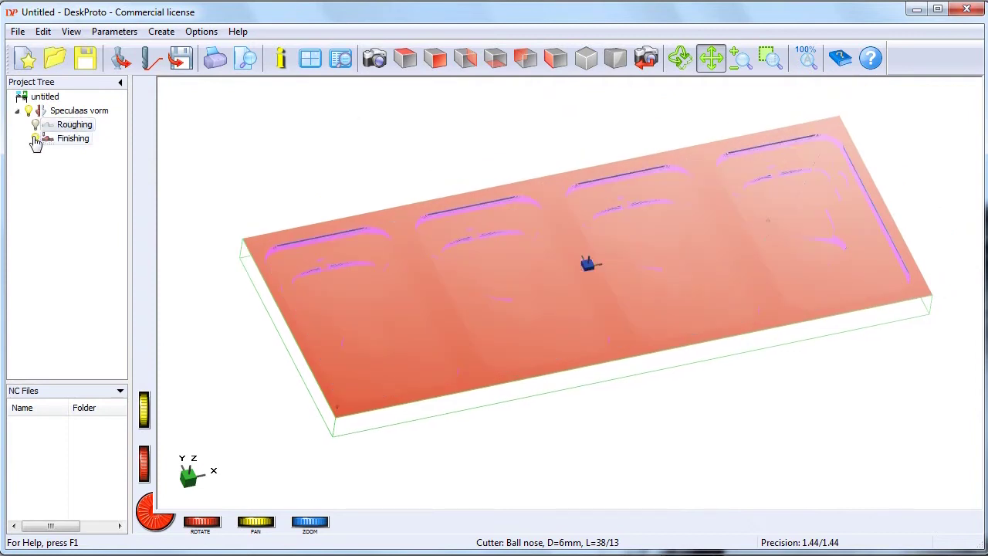
- Hide the Finishing operation and add a new operation named Text to the Speculaas vorm part
click(68, 138)
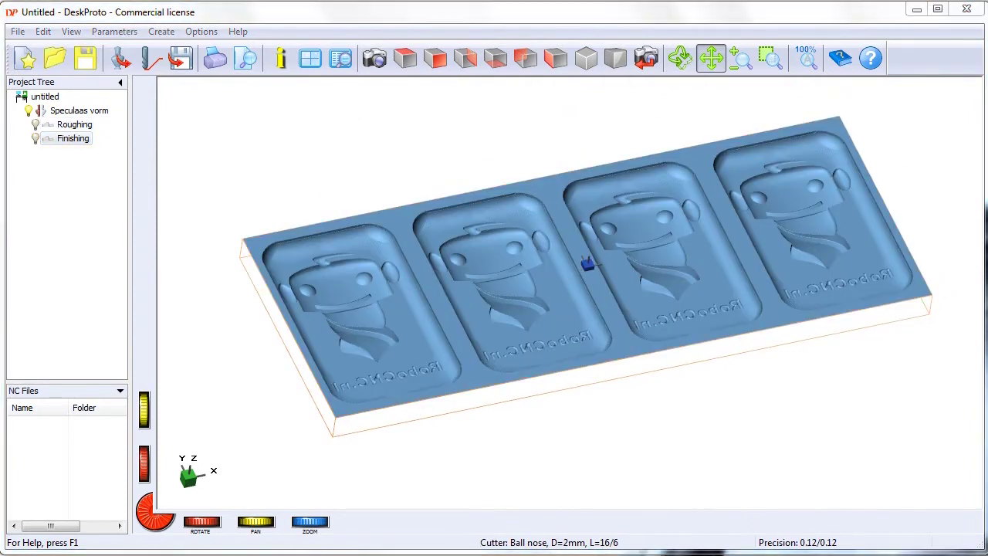
right_click(66, 114)
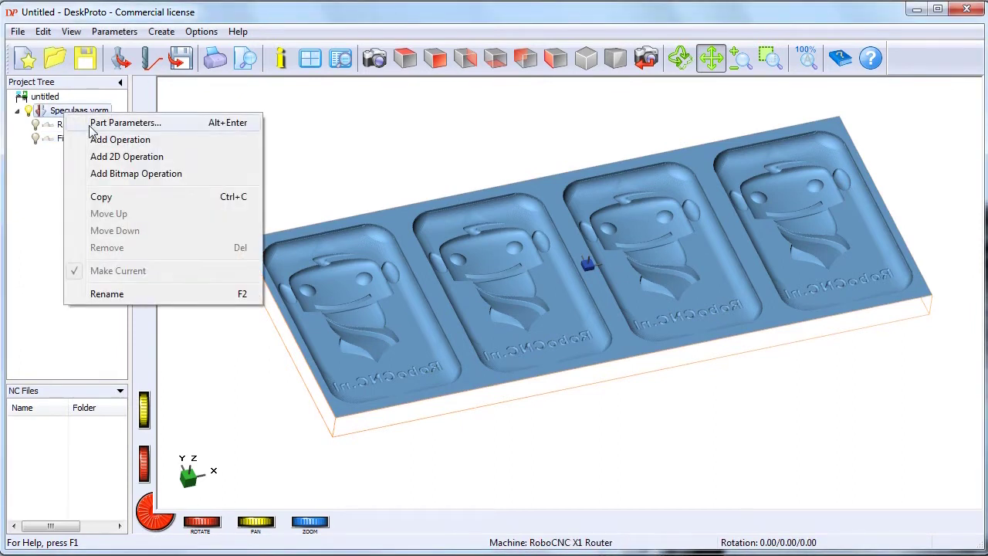
click(100, 139)
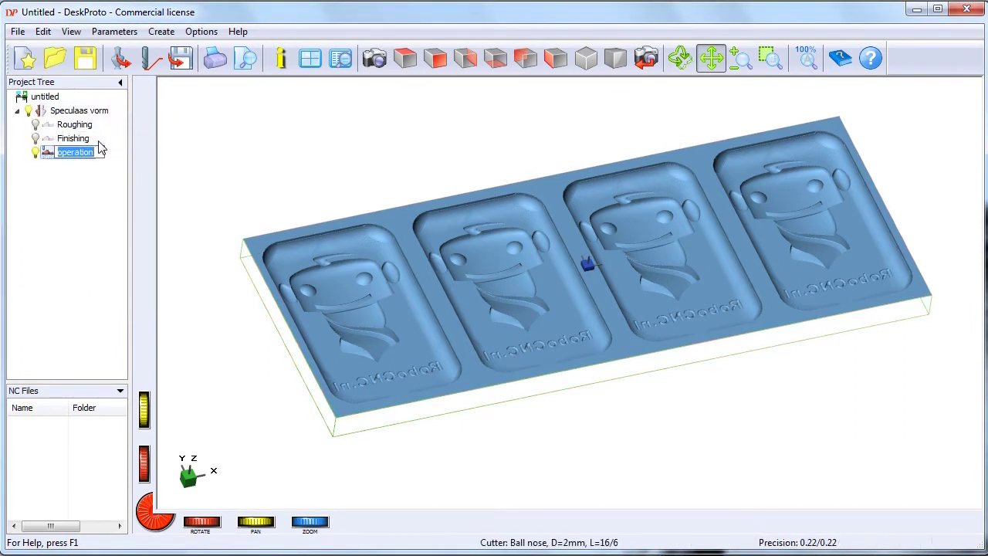
text(Text)
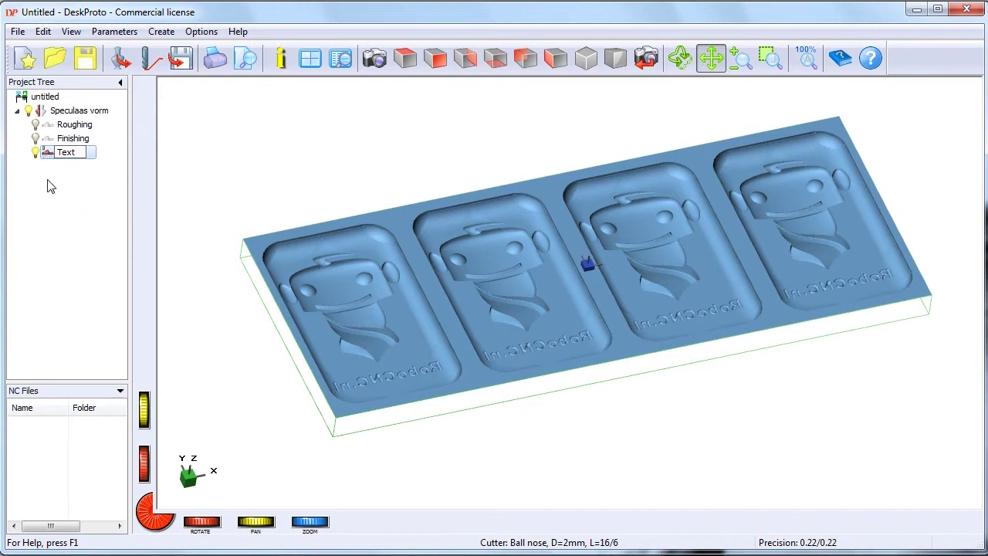
key(Return)
- Choose the ball nose cutter with radius 0.5 (diameter 1 mm) for the Text operation
double_click(54, 155)
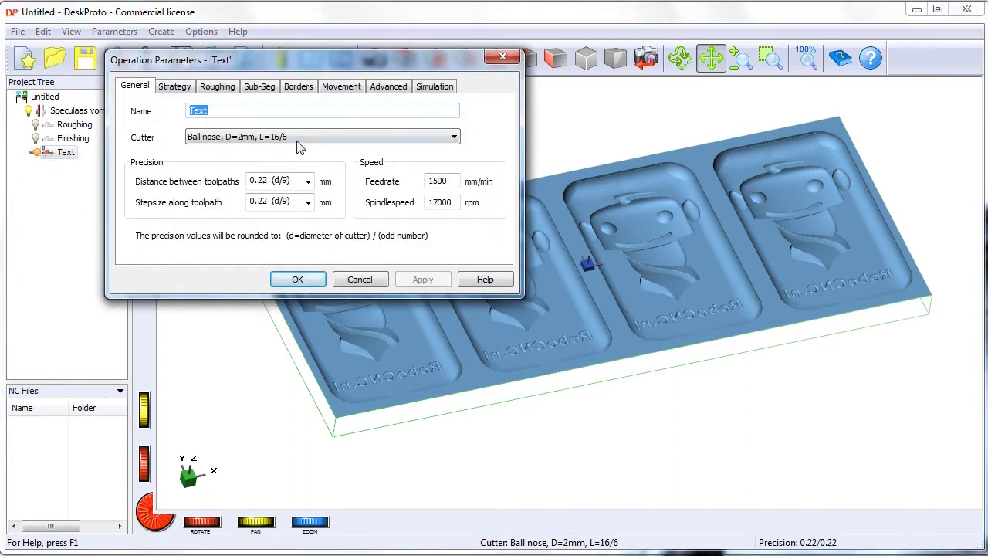
click(455, 137)
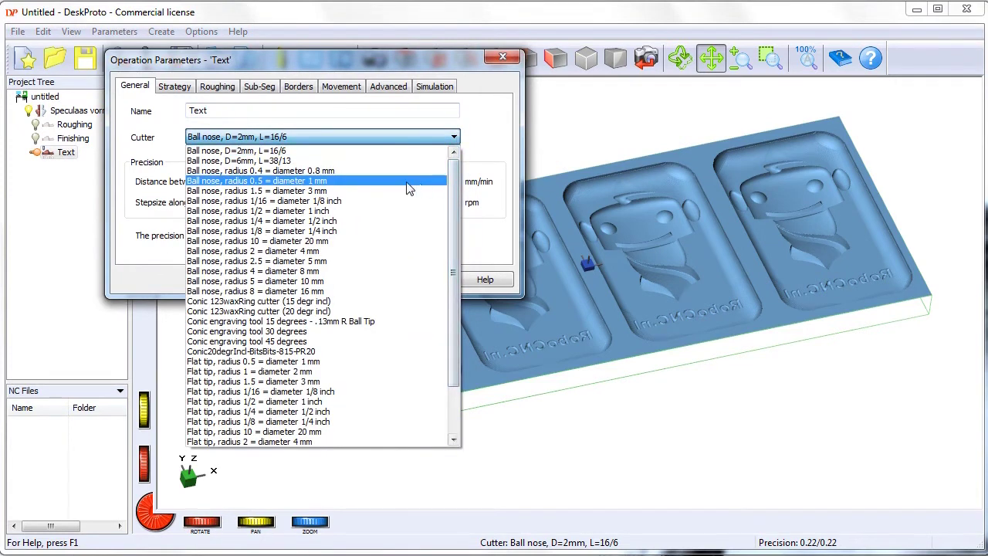
click(309, 181)
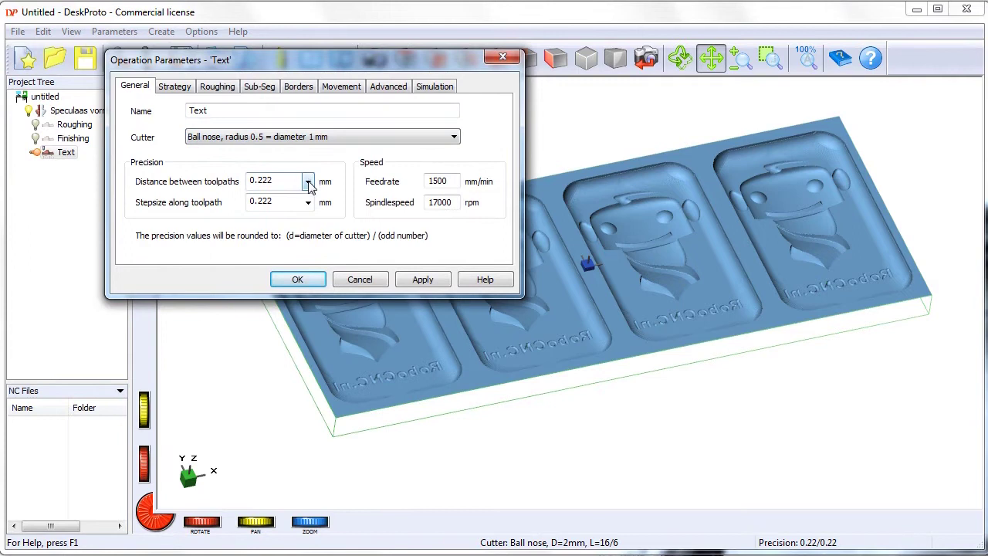
- Set the Text operation's distance between toolpaths and stepsize along toolpath both to 0.11 mm (d/9)
click(307, 182)
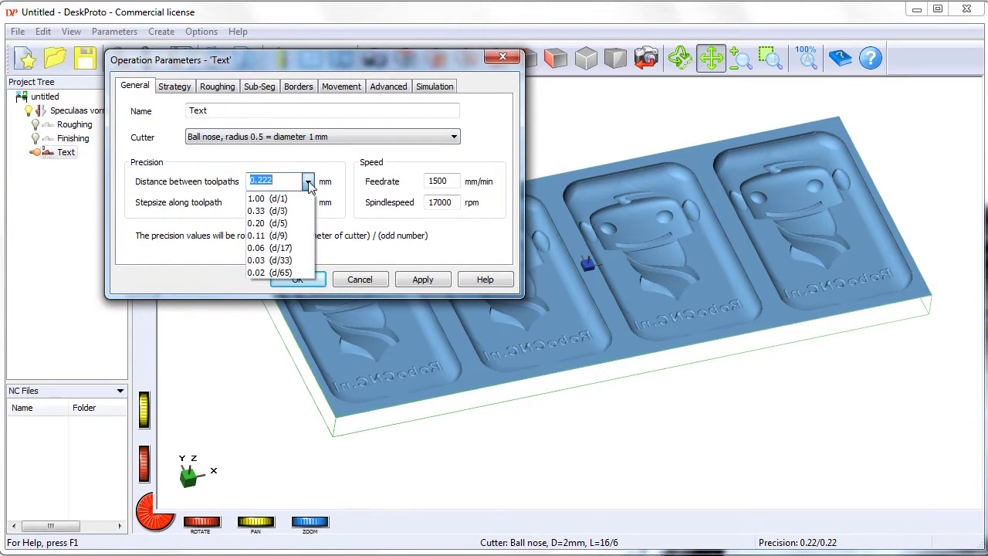
click(303, 232)
click(308, 202)
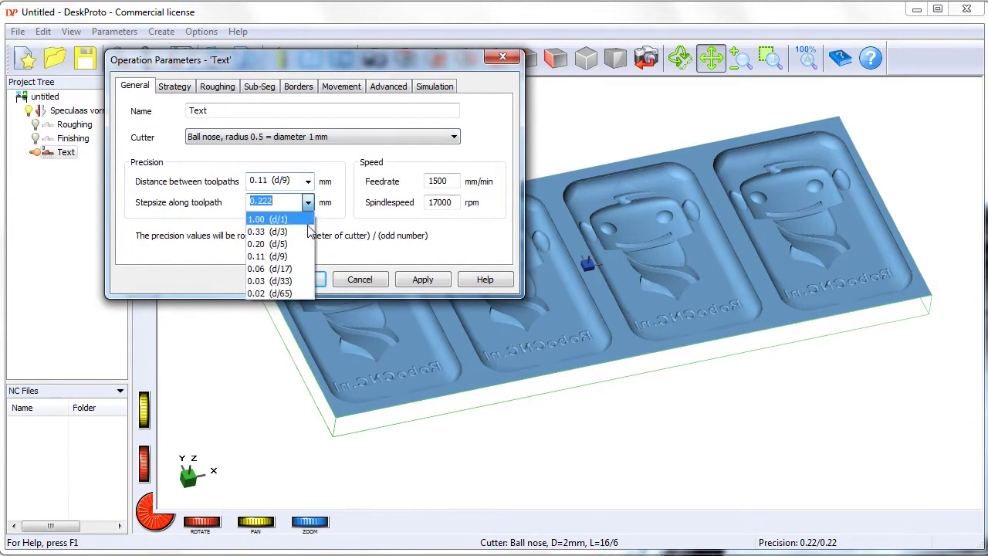
click(301, 257)
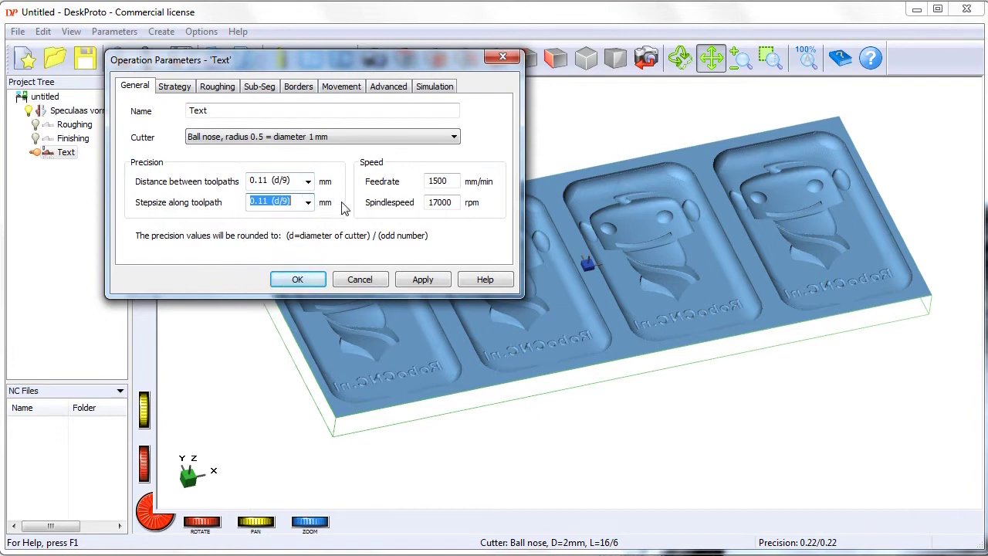
- Set the Text operation's segment borders to No extra, keeping the parallel strategy and roughing settings
click(186, 91)
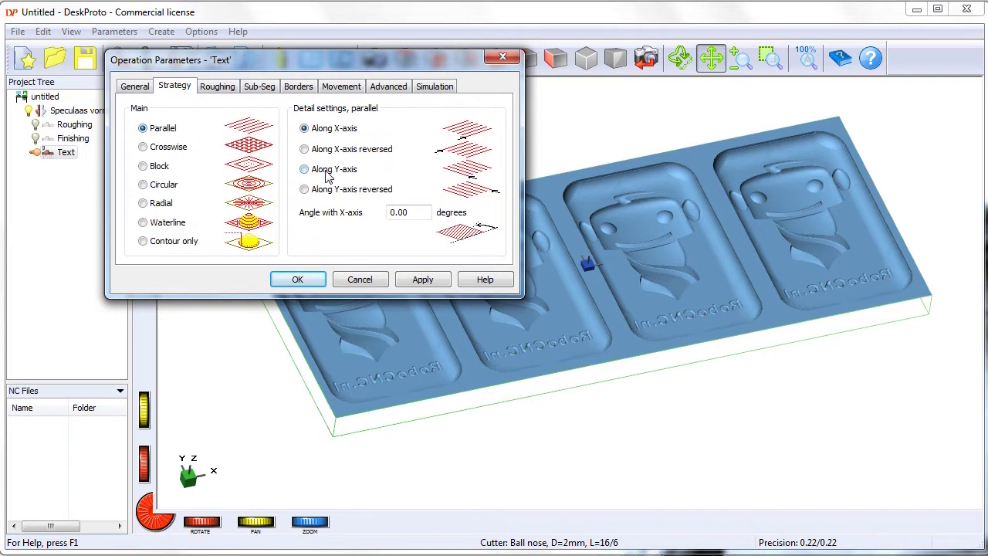
click(220, 89)
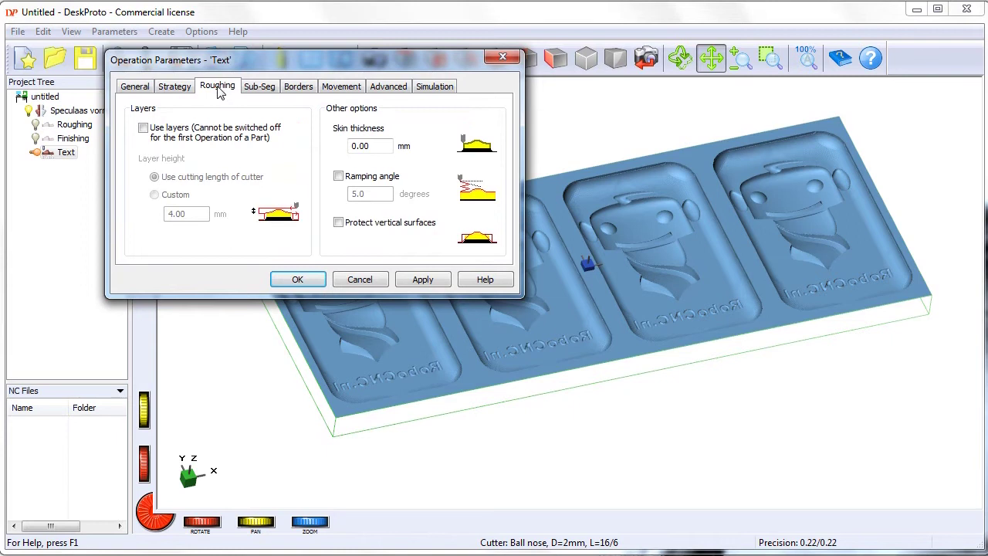
click(266, 90)
click(301, 93)
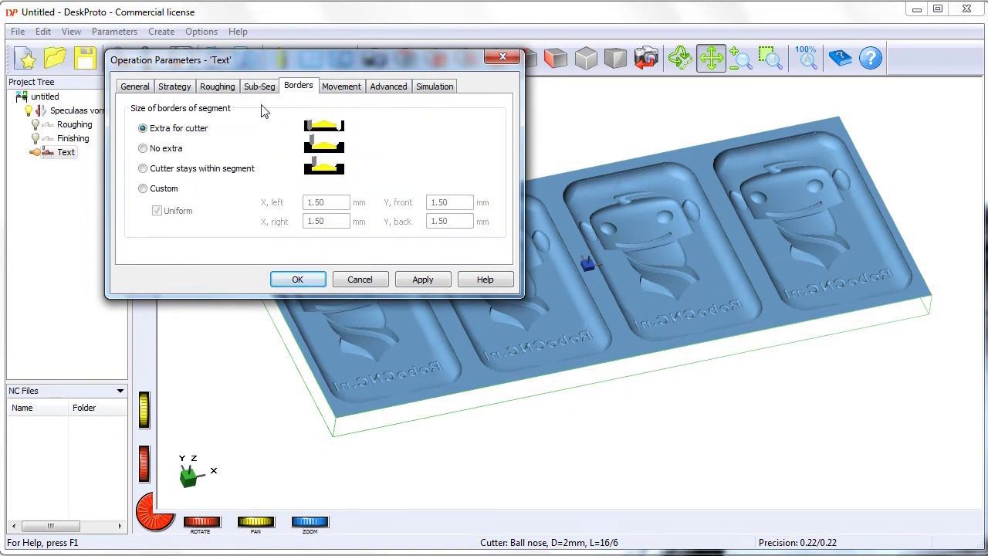
click(164, 151)
- Set the Text operation's milling direction to Conventional and its free movement height to 2 mm, and apply the parameters
click(343, 88)
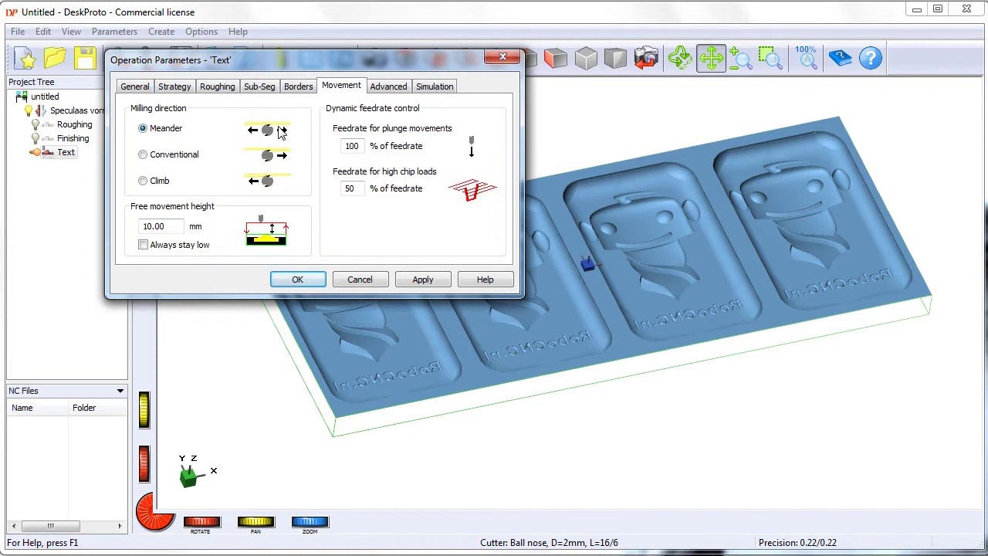
click(178, 155)
drag(175, 222, 140, 225)
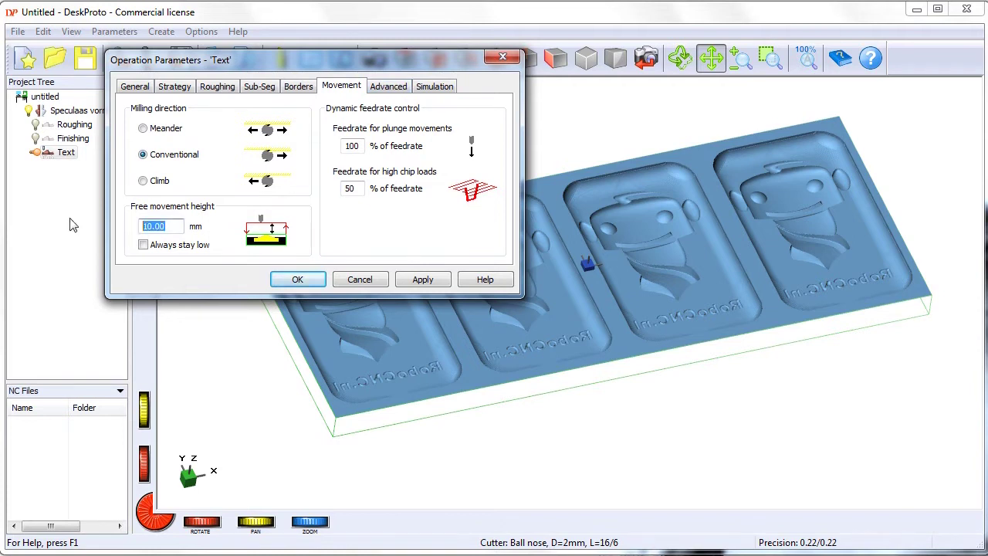
text(2)
click(386, 86)
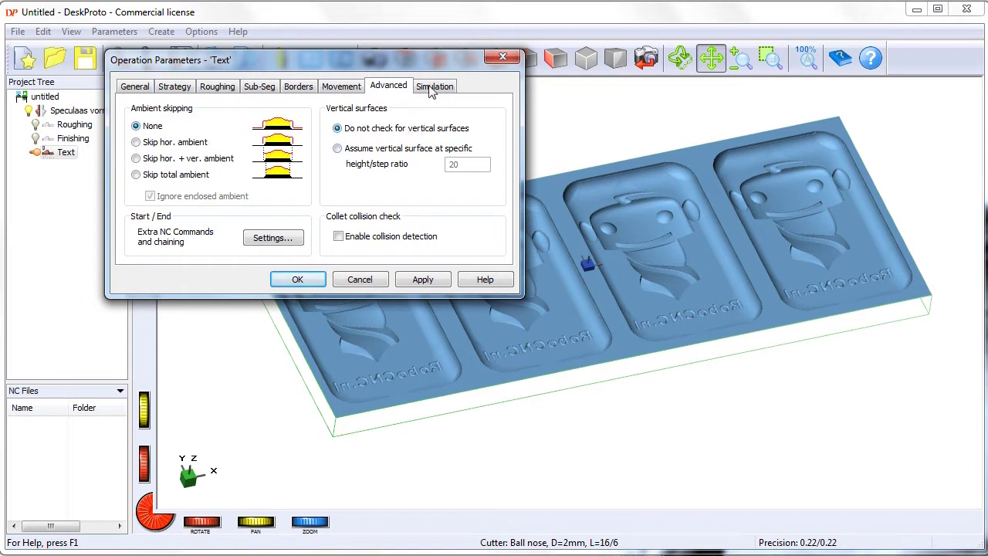
click(418, 279)
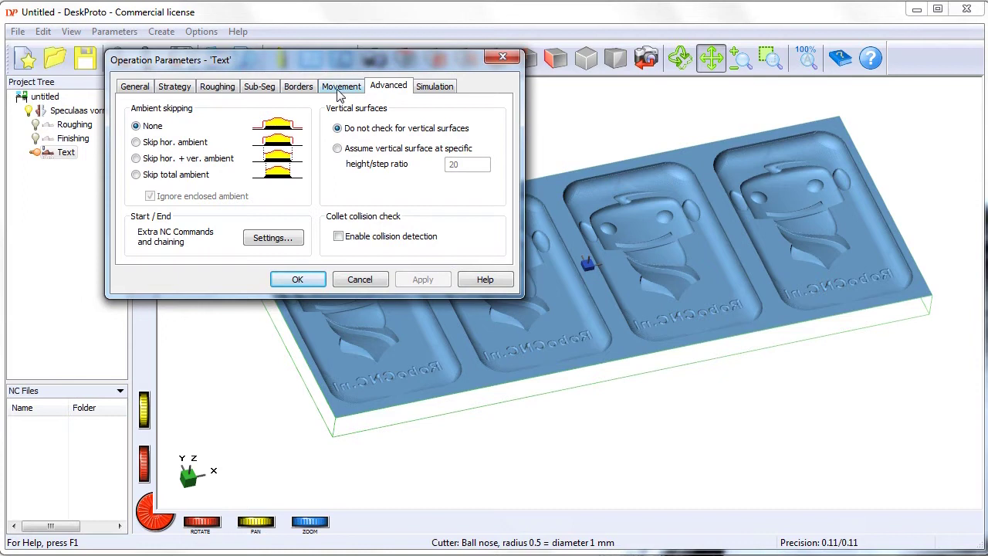
- Switch the Text operation's sub-segment to Freeform and import its contours from the Speculaas2 DXF file
click(266, 93)
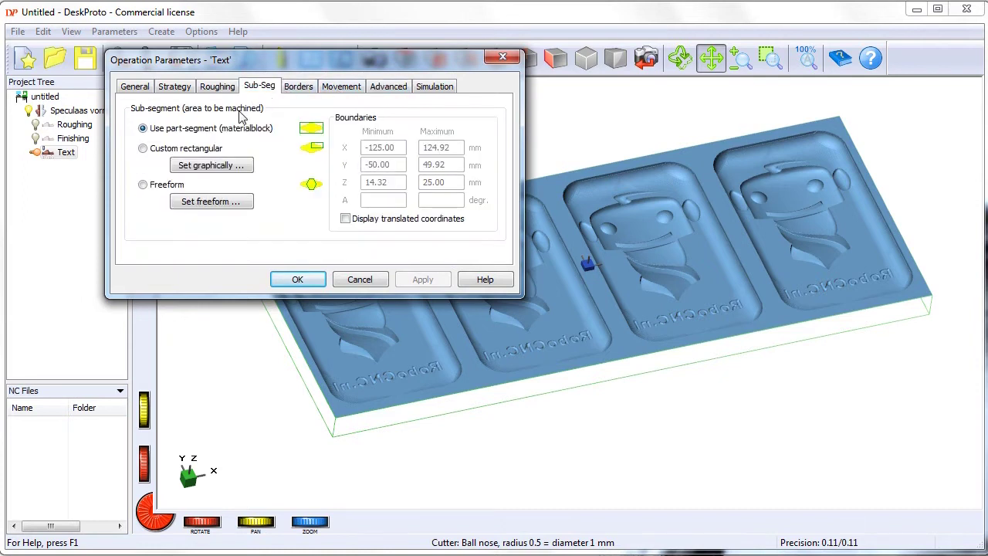
click(142, 186)
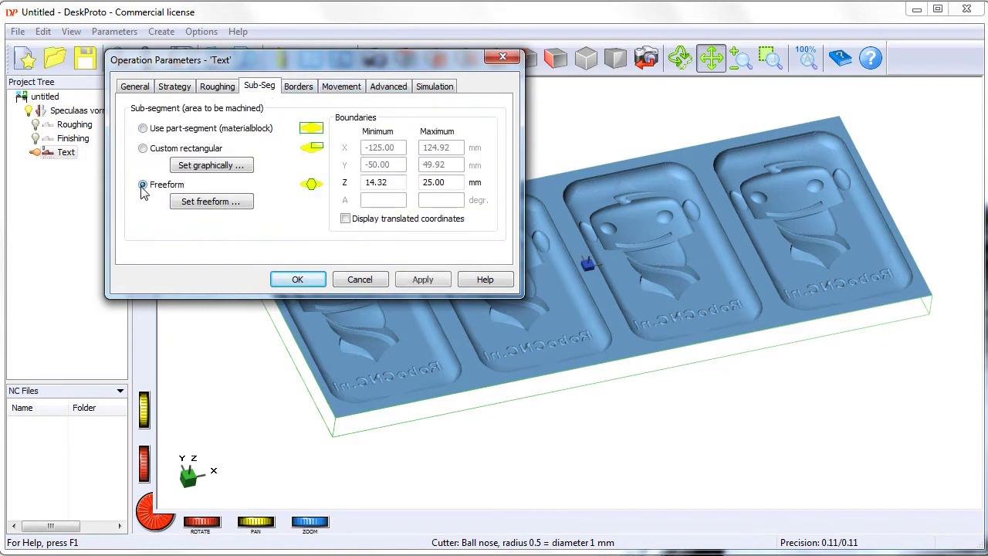
click(211, 202)
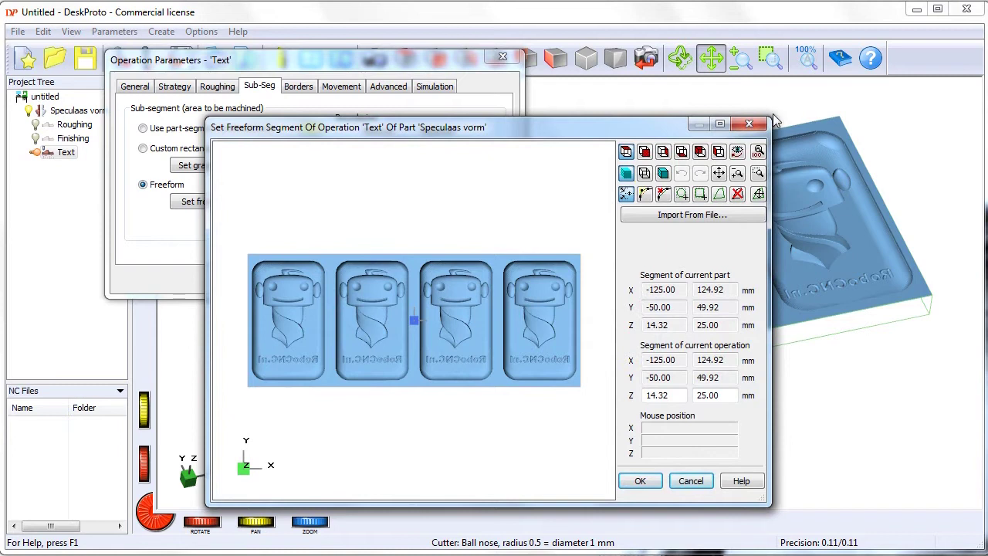
drag(768, 505, 940, 554)
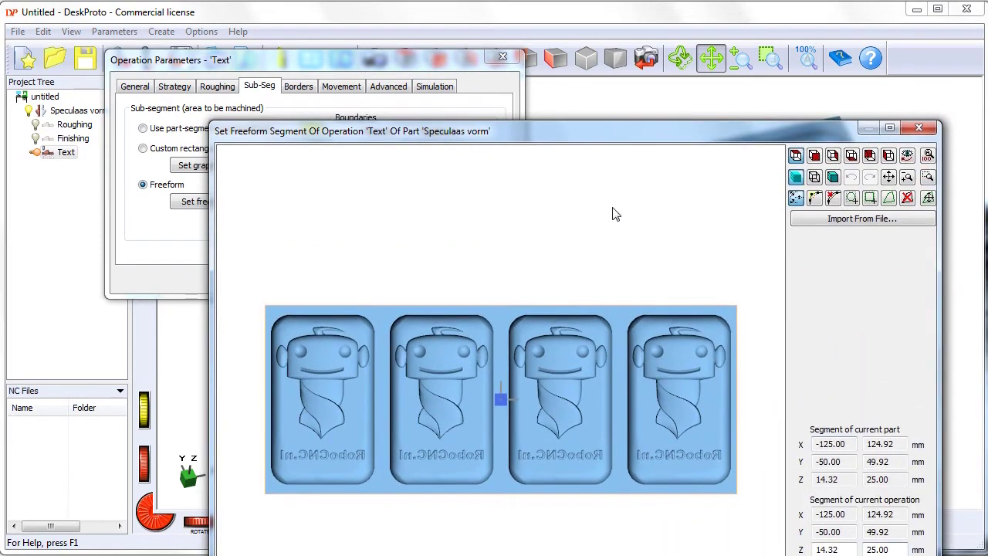
drag(552, 131, 504, 29)
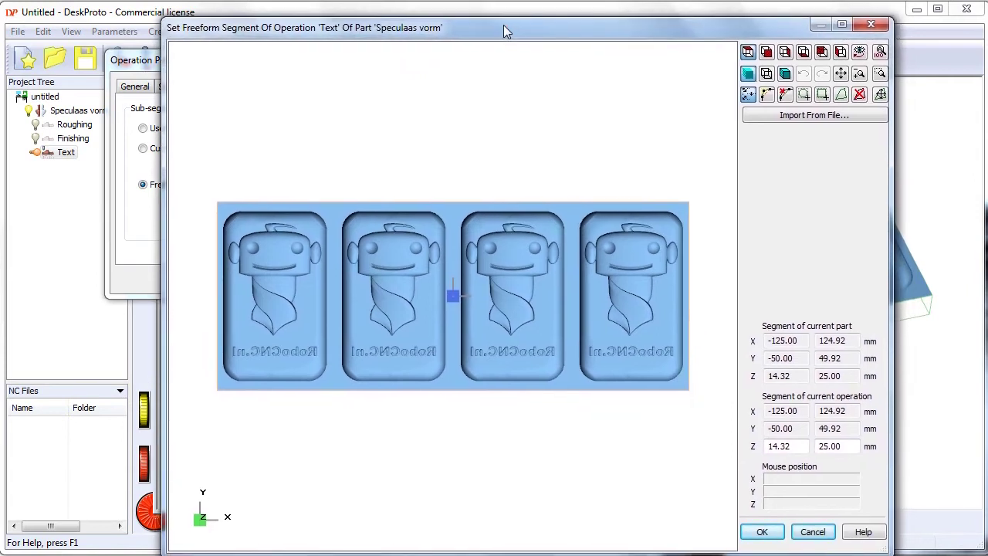
click(823, 116)
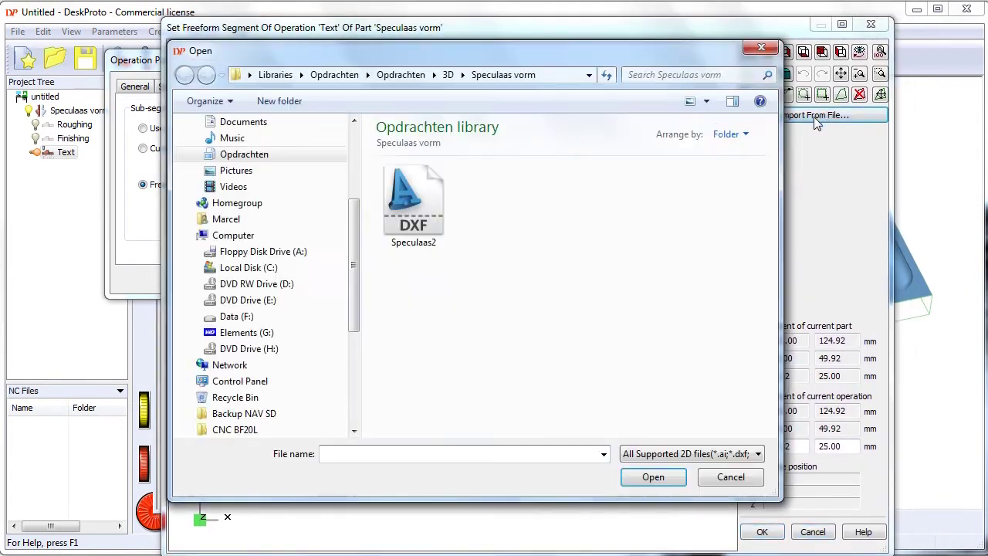
click(409, 204)
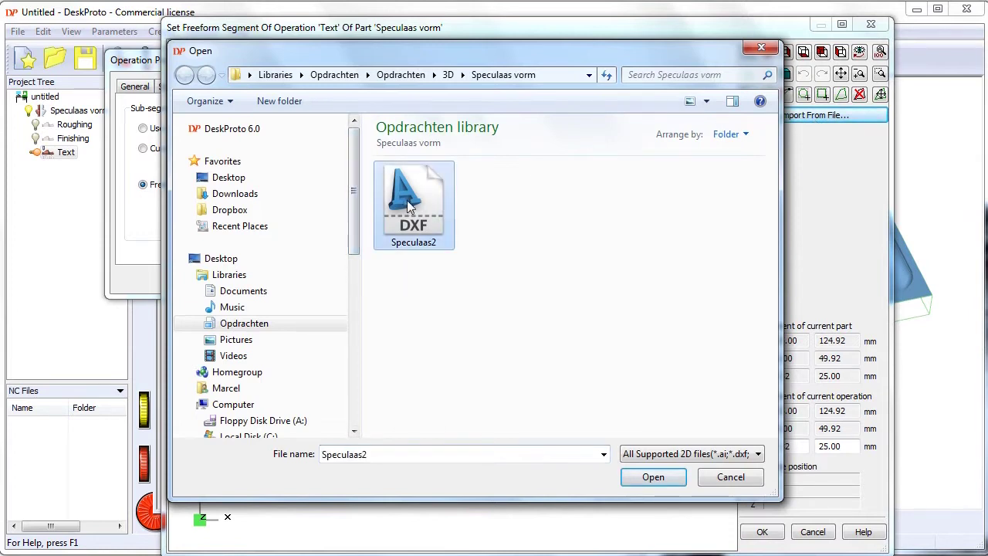
click(640, 478)
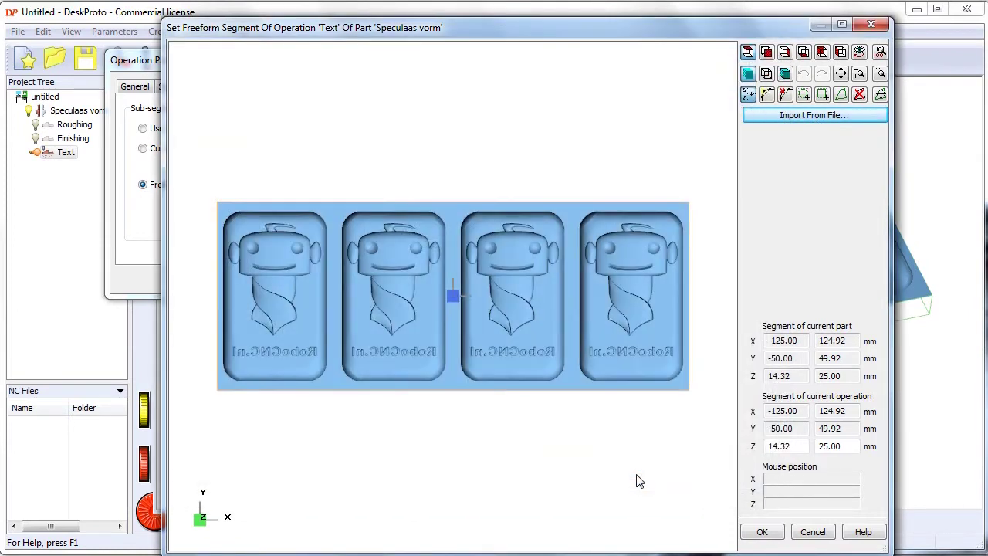
- Examine how the imported freeform contours follow the RoboCNC.nl letters on the moulds
scroll(544, 352, up, 5)
scroll(462, 340, up, 4)
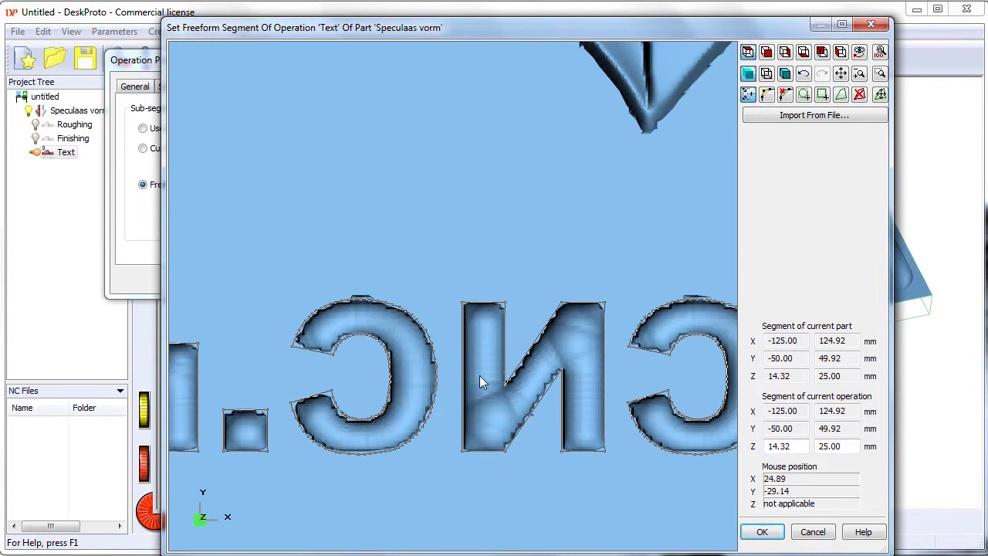
scroll(479, 375, down, 2)
scroll(478, 377, down, 5)
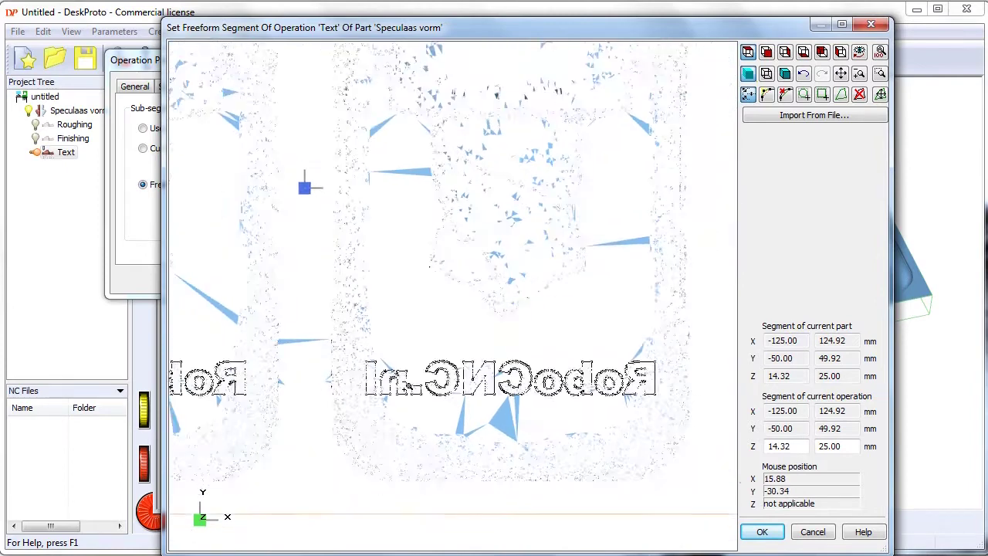
scroll(201, 388, up, 5)
scroll(186, 383, up, 5)
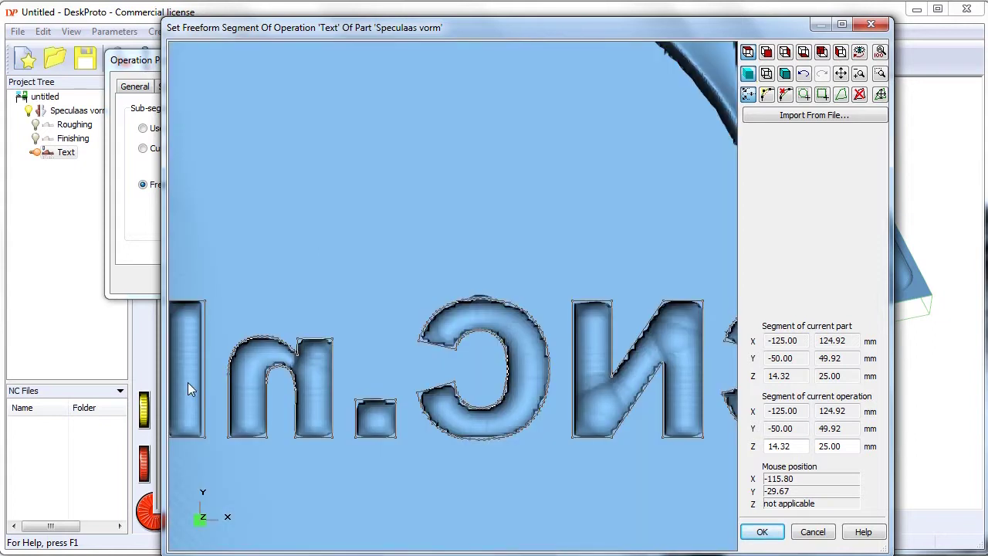
scroll(187, 382, down, 8)
scroll(440, 382, down, 4)
scroll(439, 365, up, 3)
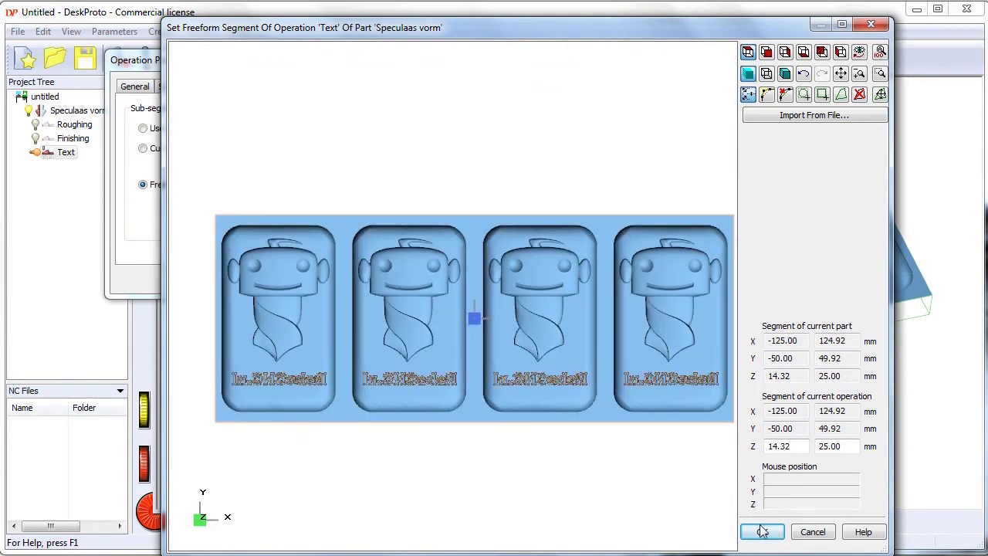
- Accept the freeform segment, apply it to the Text operation and close the operation parameters
click(763, 531)
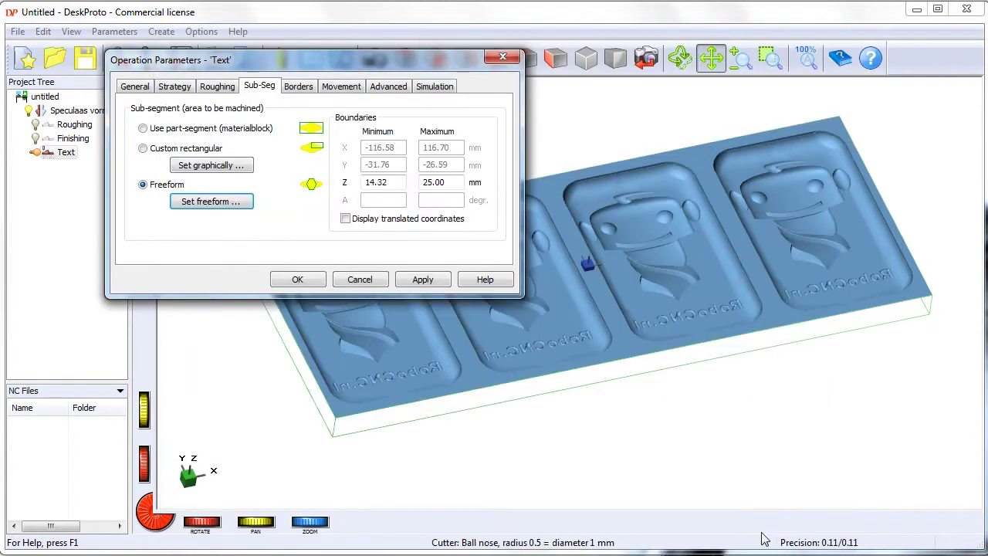
click(439, 284)
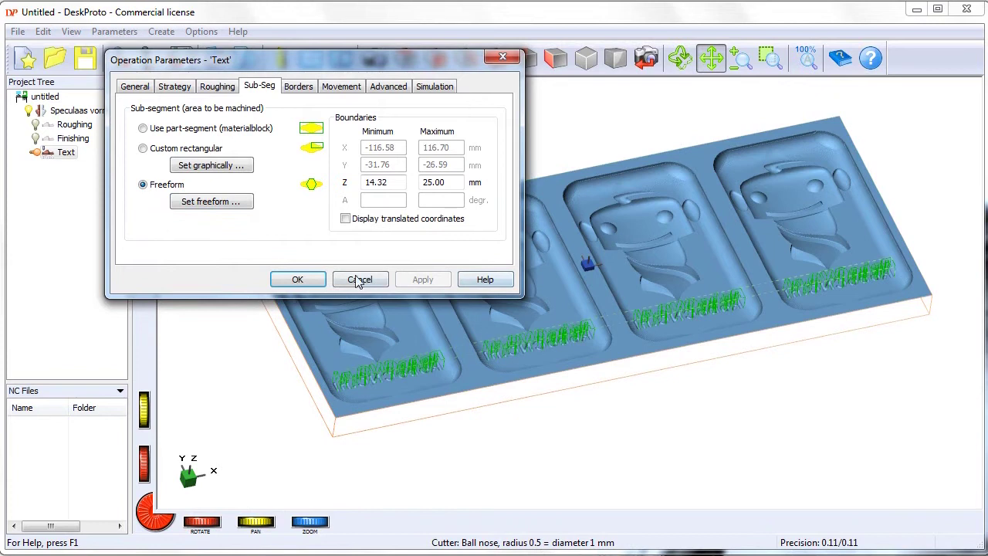
click(297, 280)
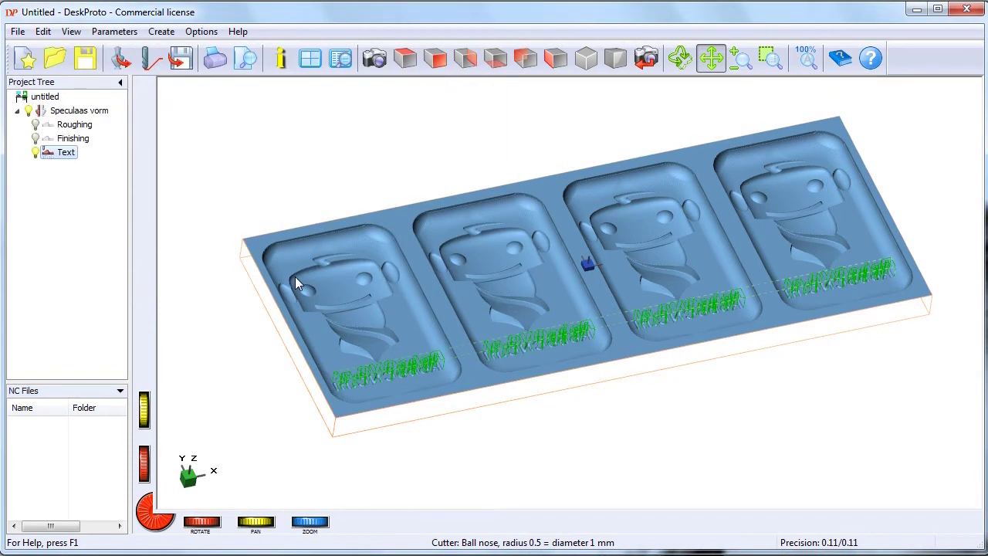
- Calculate the toolpaths of the visible Text operation only
scroll(394, 416, up, 8)
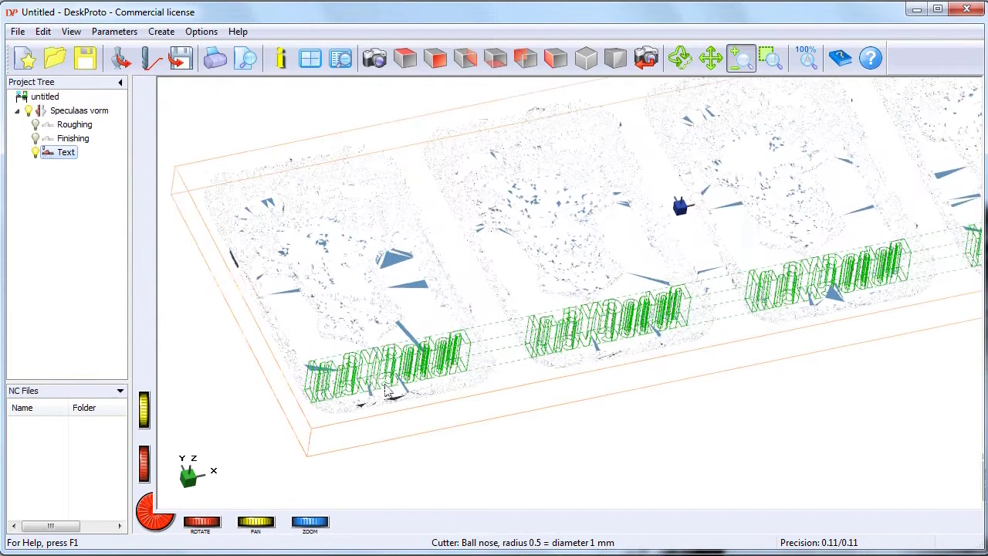
scroll(346, 381, up, 2)
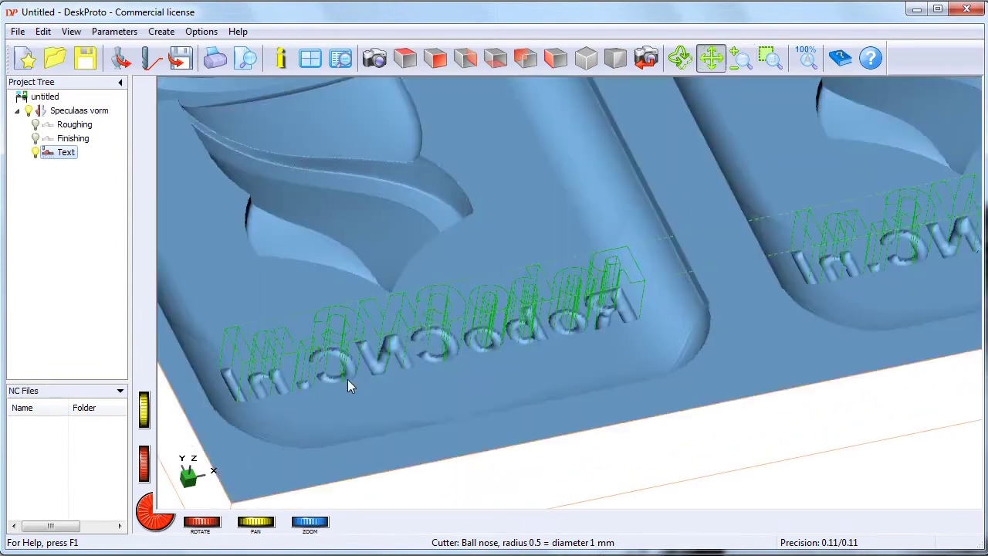
mouse_move(514, 379)
middle_down()
mouse_move(523, 340)
mouse_move(280, 393)
mouse_move(624, 347)
mouse_move(535, 380)
middle_up()
click(162, 31)
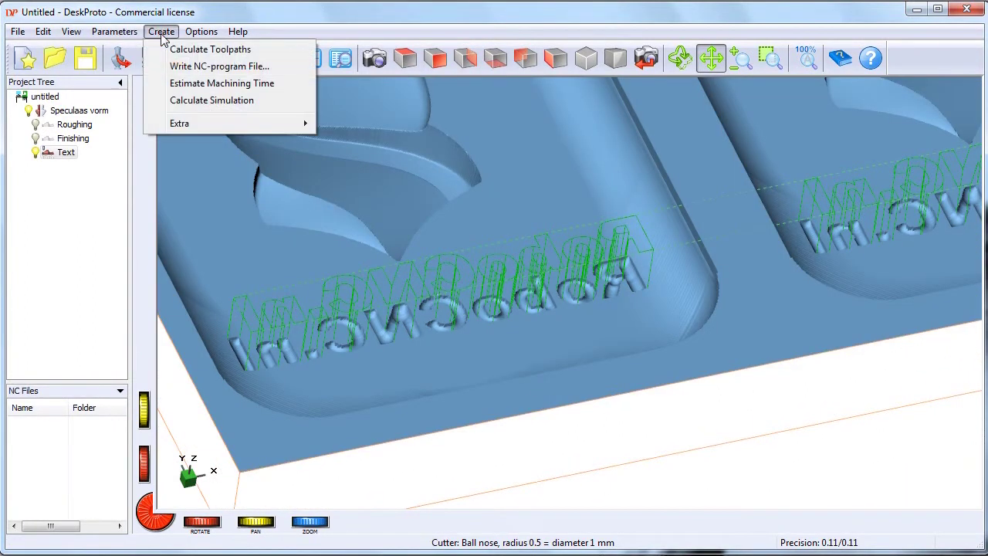
click(177, 51)
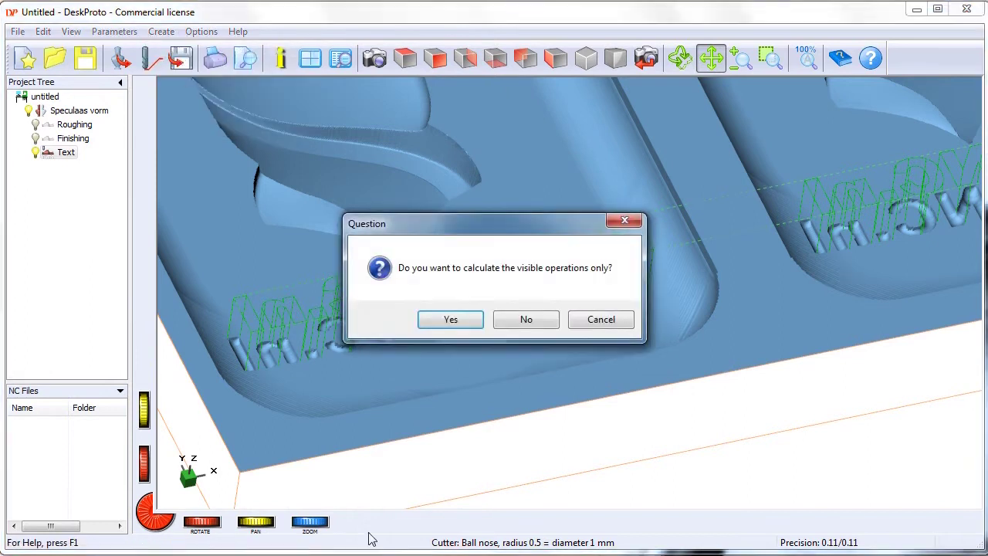
click(454, 320)
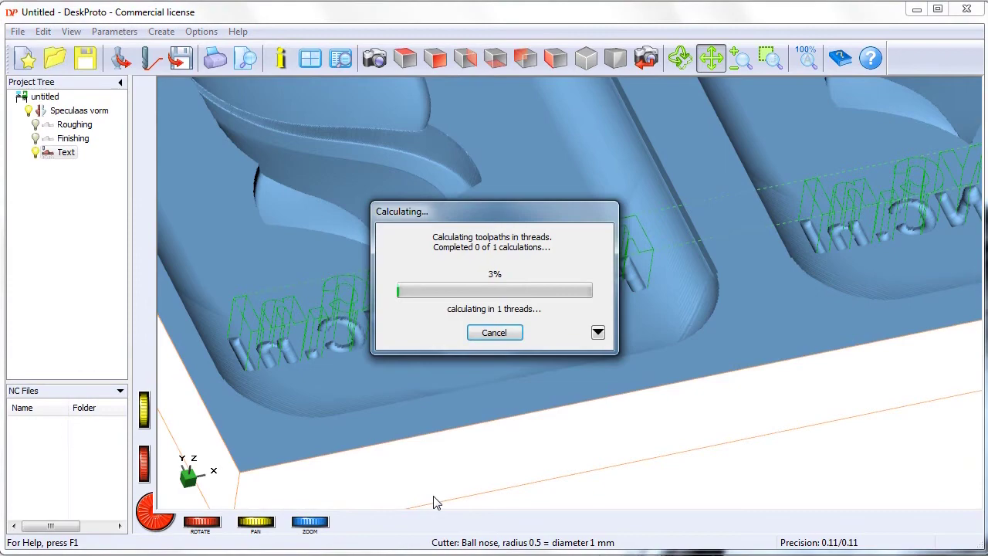
- Examine the Text toolpaths up close along the RoboCNC.nl lettering and across the whole mould
scroll(230, 344, up, 5)
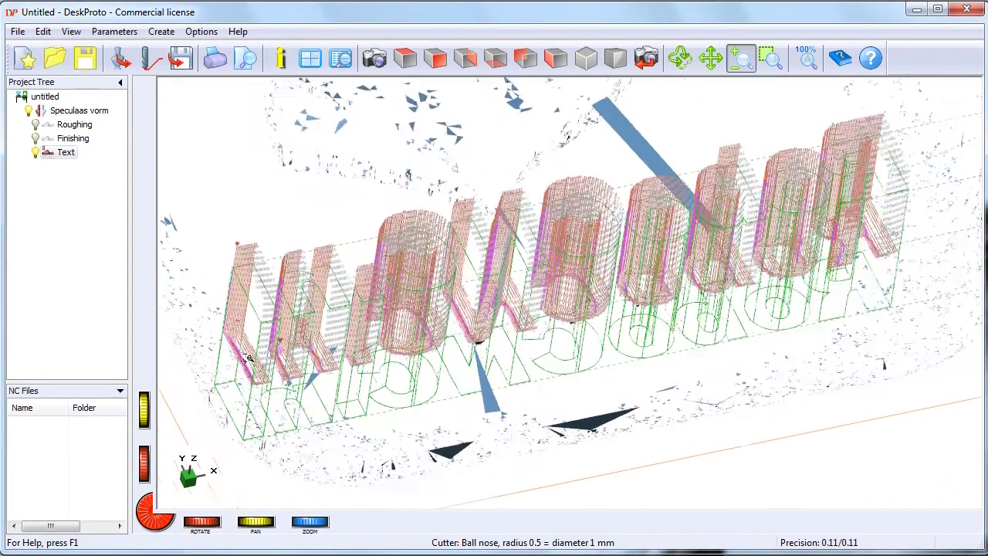
scroll(247, 357, up, 5)
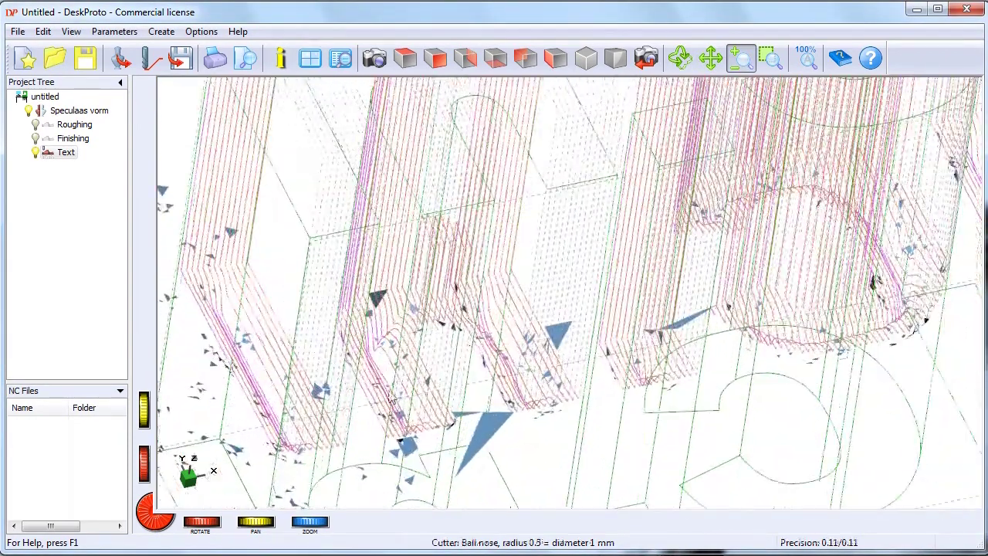
mouse_move(390, 397)
middle_down()
mouse_move(512, 425)
mouse_move(626, 349)
middle_up()
middle_drag(734, 356, 407, 444)
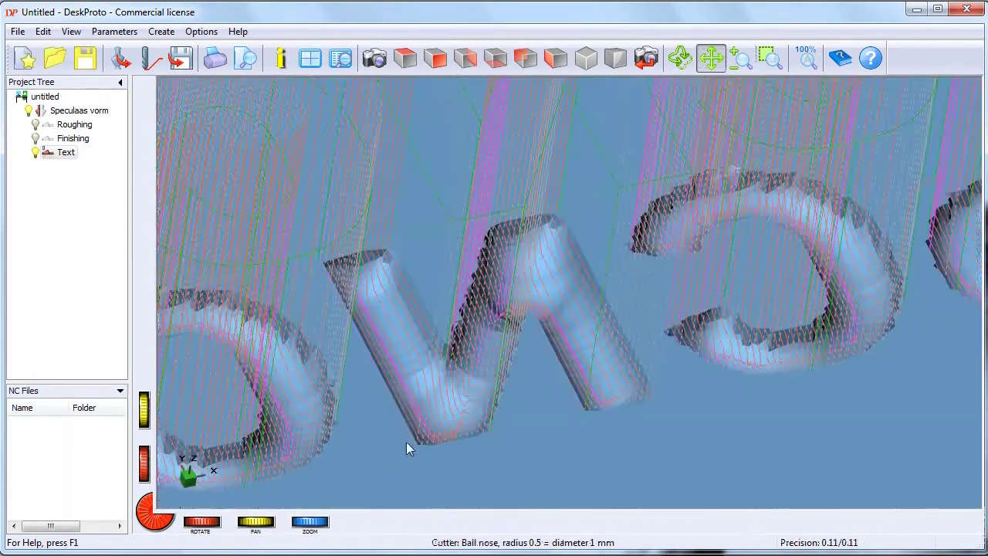
middle_drag(841, 362, 456, 470)
middle_drag(892, 378, 485, 438)
mouse_move(957, 357)
middle_down()
mouse_move(580, 410)
mouse_move(572, 419)
middle_up()
mouse_move(570, 421)
right_down()
mouse_move(647, 309)
mouse_move(795, 256)
right_up()
middle_drag(795, 254, 579, 296)
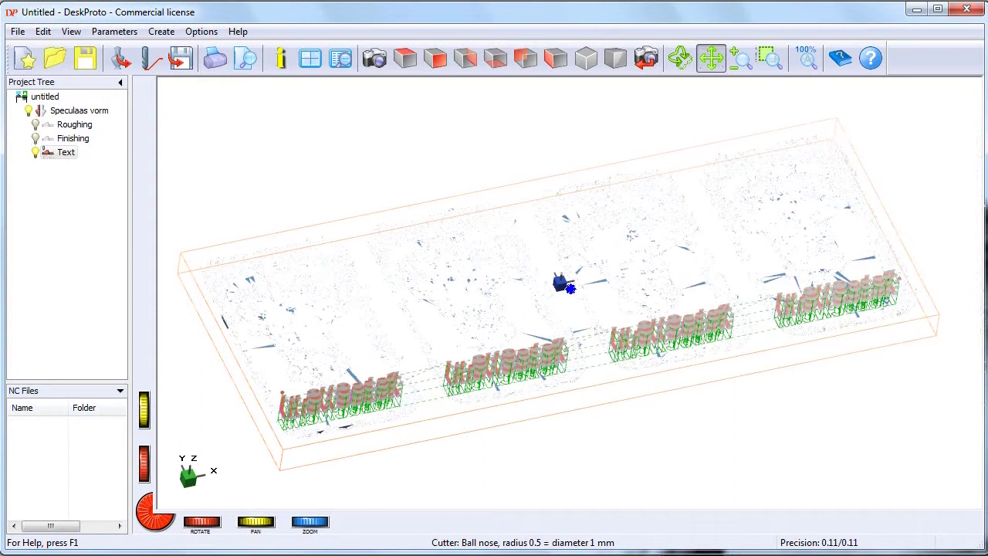
right_click(579, 296)
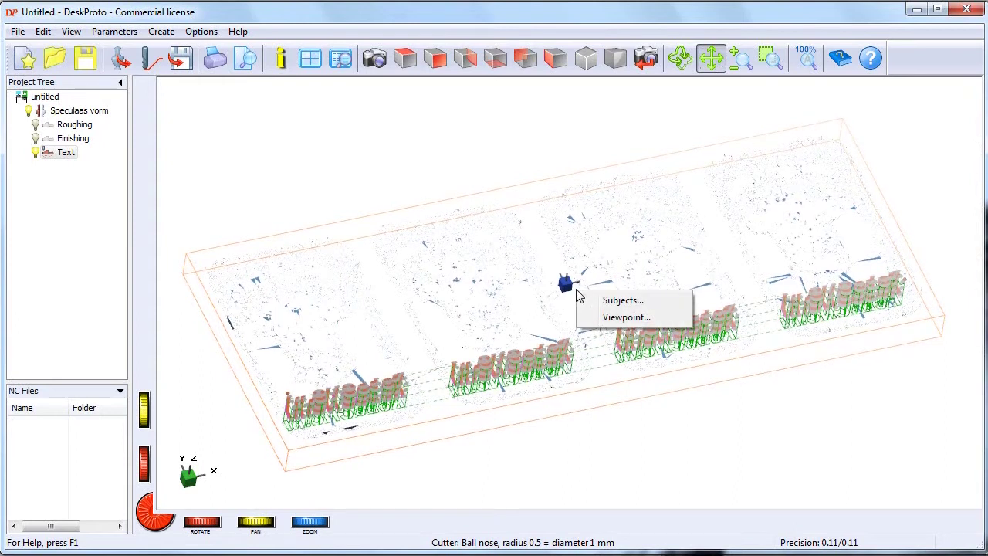
click(587, 436)
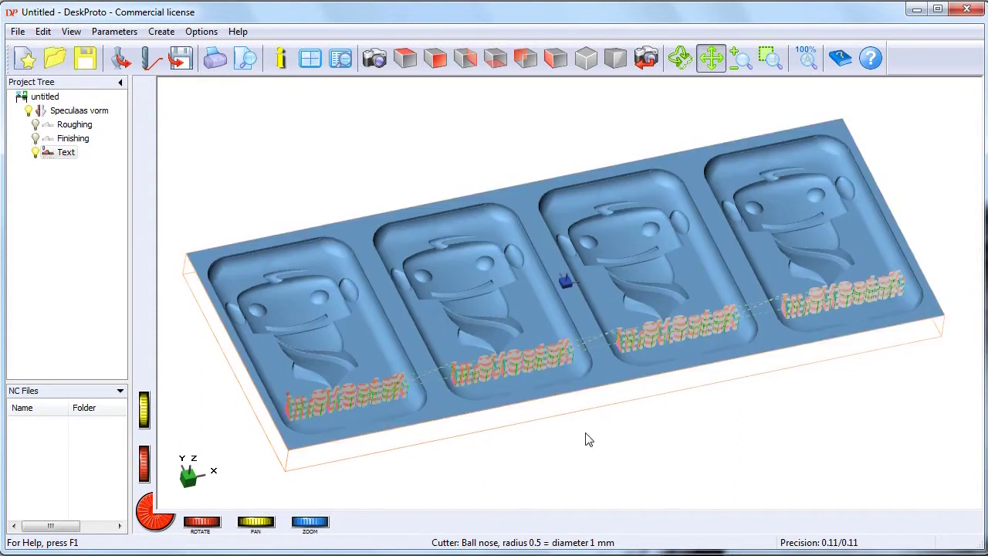
- Hide the Text operation and estimate the machining time for the Speculaas vorm project
click(35, 154)
click(35, 153)
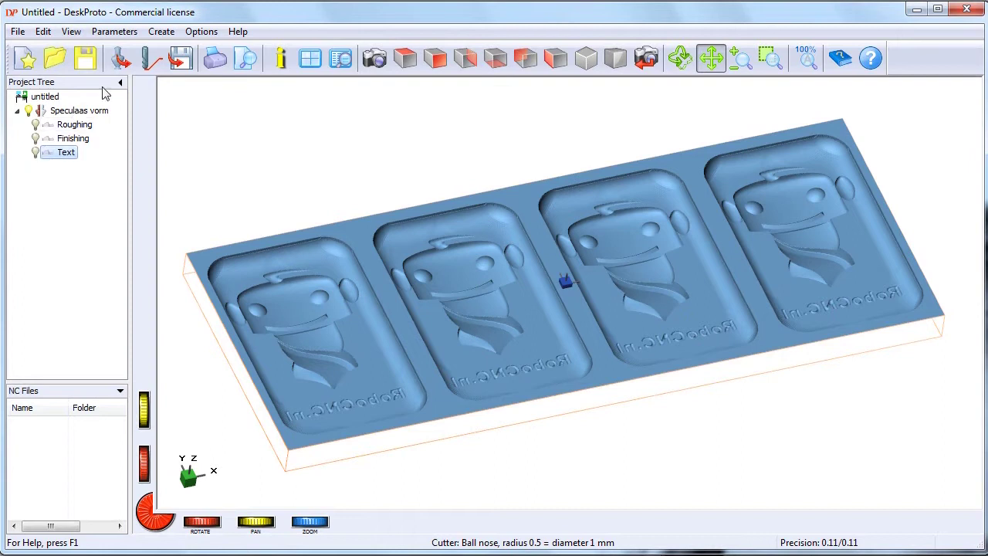
click(163, 32)
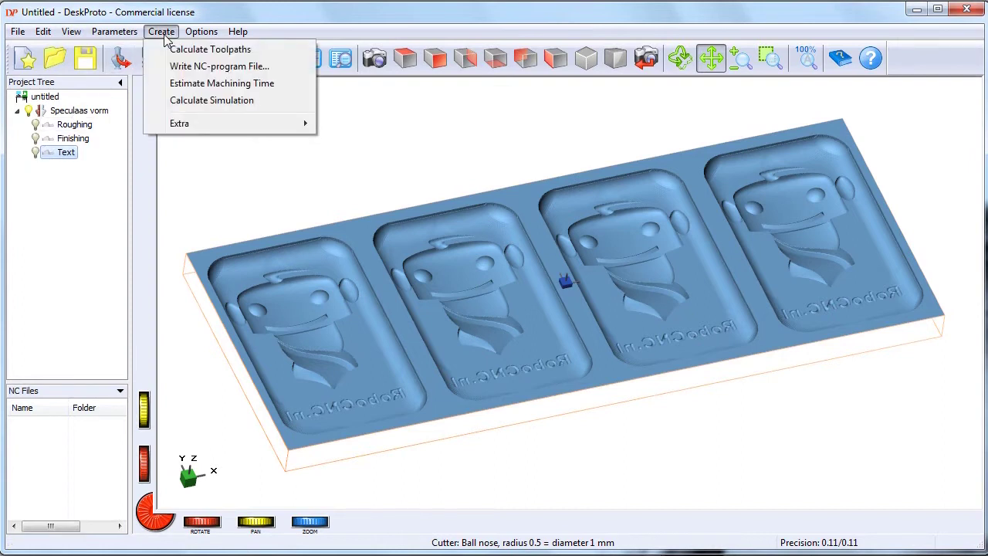
click(193, 86)
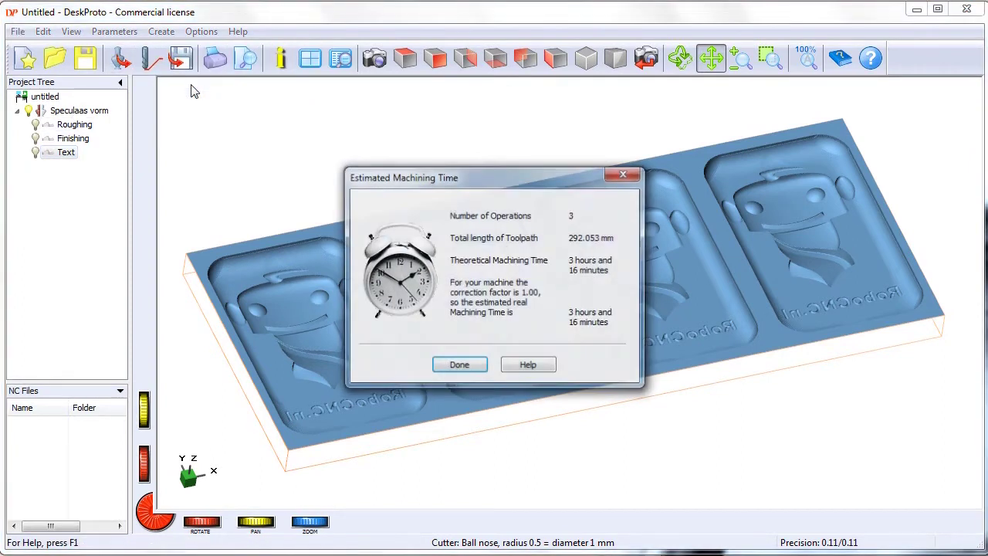